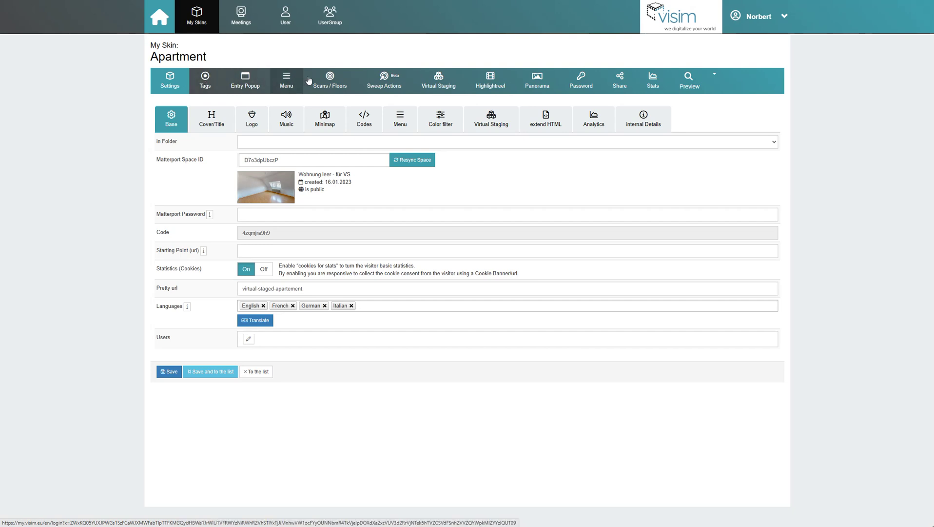
Open the Apartment skin's Virtual Staging section and launch the Virtual Staging Editor
{"action": "left_click", "coordinate": [429, 76]}
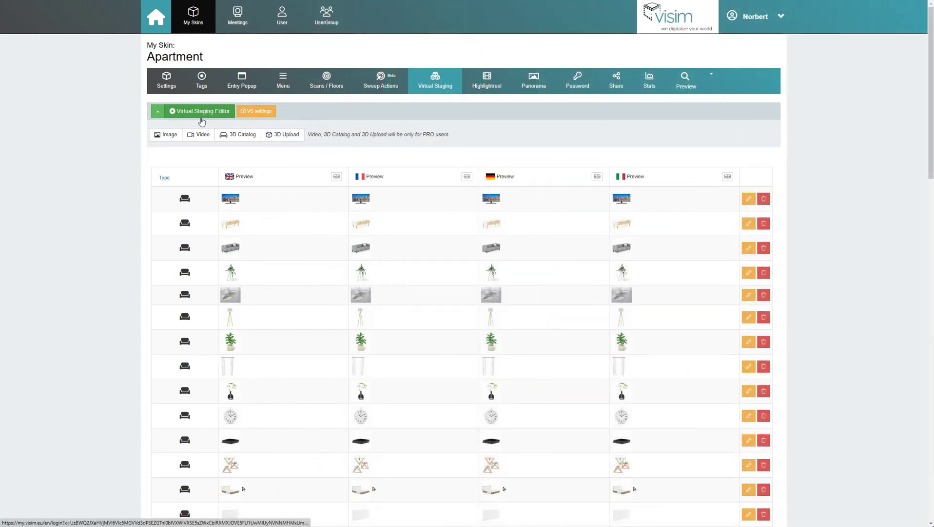
{"action": "left_click", "coordinate": [201, 117]}
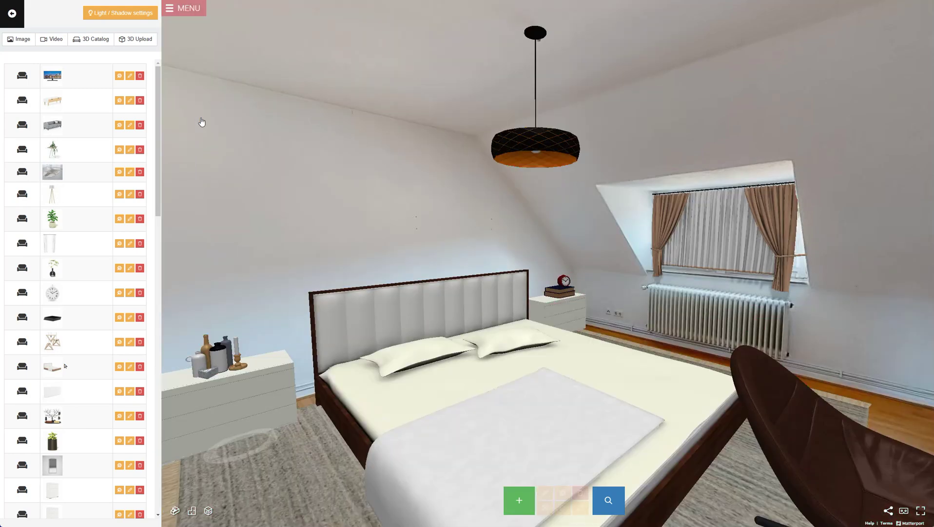
Walk from the bedroom through the doorway into the living room with the grey sofa
{"action": "left_click_drag", "start_coordinate": [719, 215], "coordinate": [273, 210]}
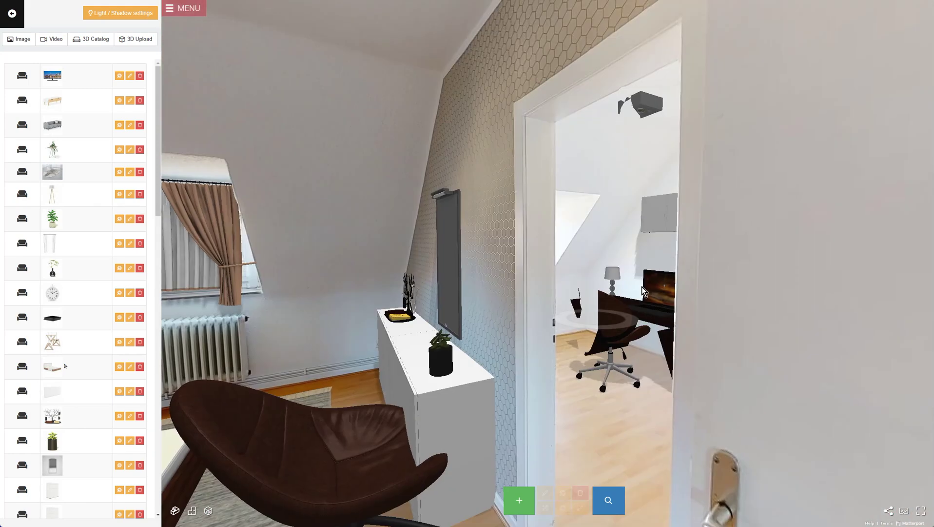
{"action": "left_click", "coordinate": [720, 307]}
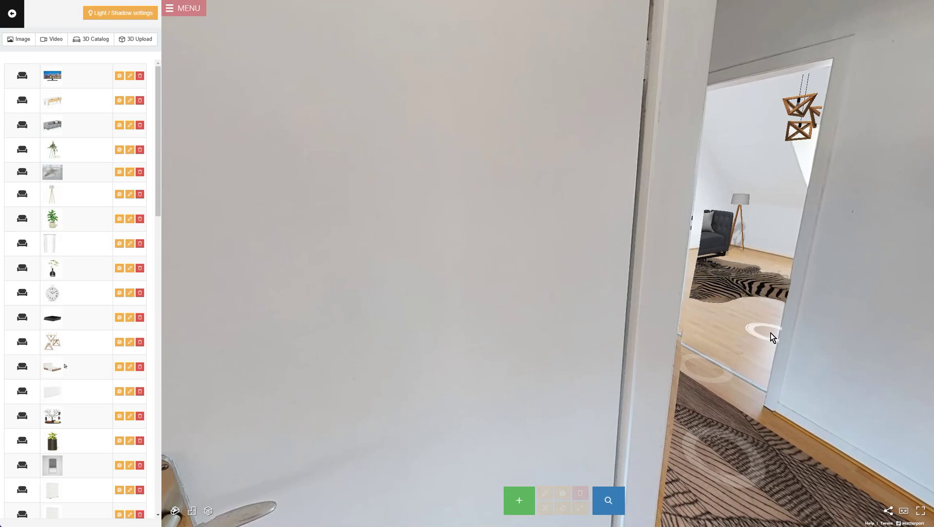
{"action": "left_click", "coordinate": [770, 333]}
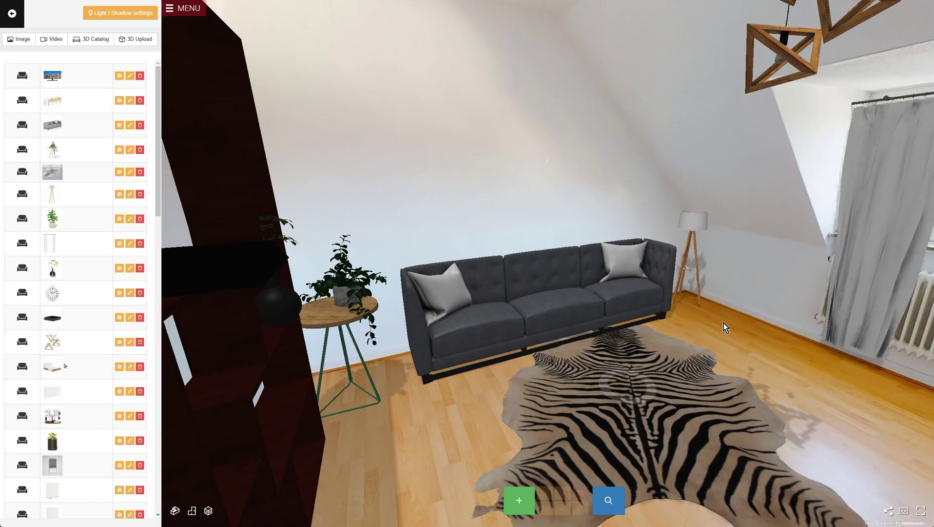
Add a new Image staging object and upload IMG_5881.png as its file
{"action": "left_click", "coordinate": [520, 508]}
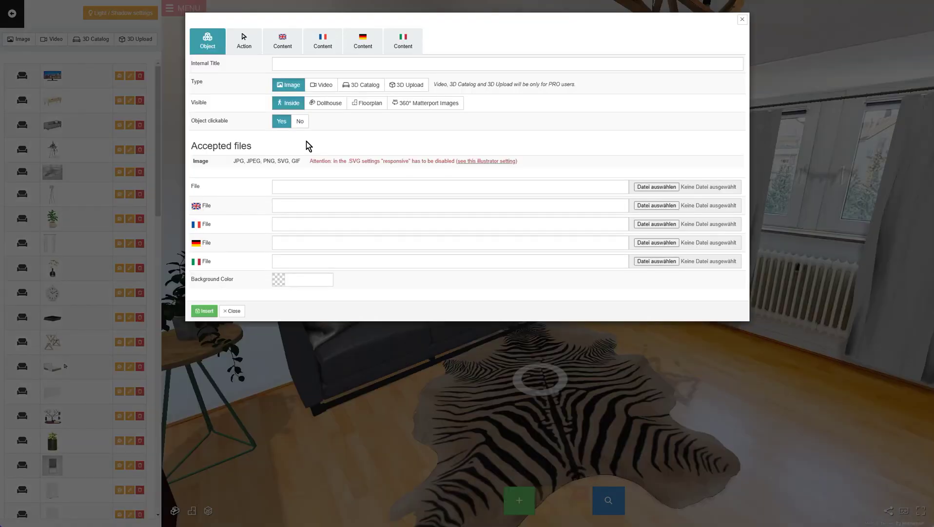
{"action": "left_click", "coordinate": [289, 88]}
{"action": "left_click", "coordinate": [656, 186]}
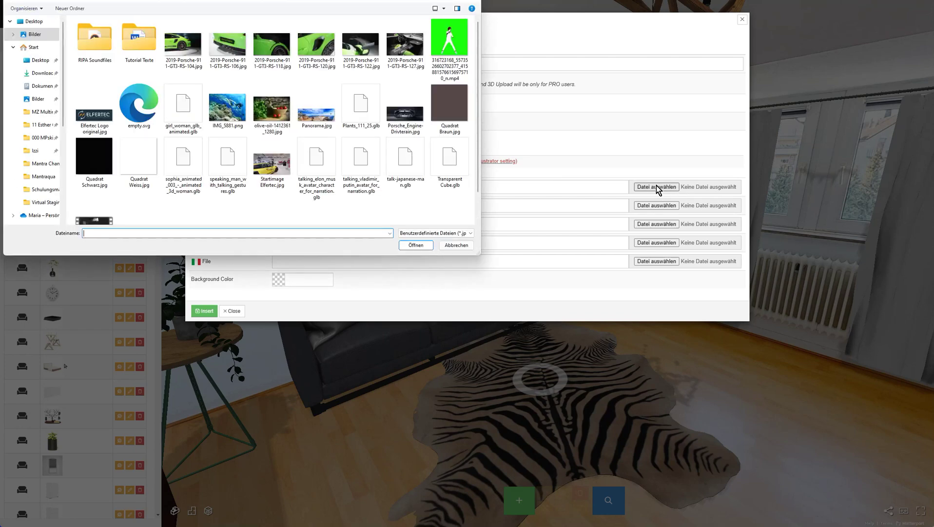
{"action": "left_click", "coordinate": [235, 119]}
{"action": "left_click", "coordinate": [416, 245]}
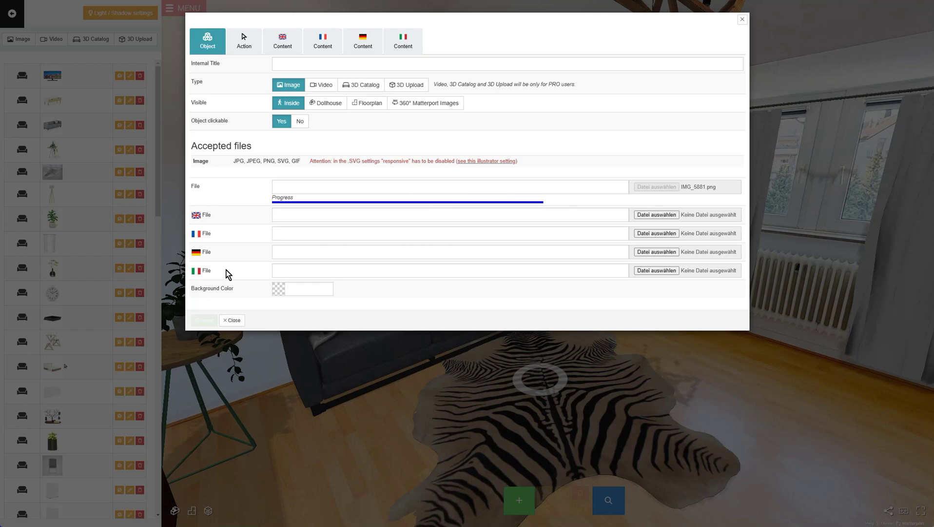
Leave only Inside visibility on, with dollhouse, floorplan and 360° off, and insert the image
{"action": "left_click", "coordinate": [341, 106]}
{"action": "left_click", "coordinate": [366, 105]}
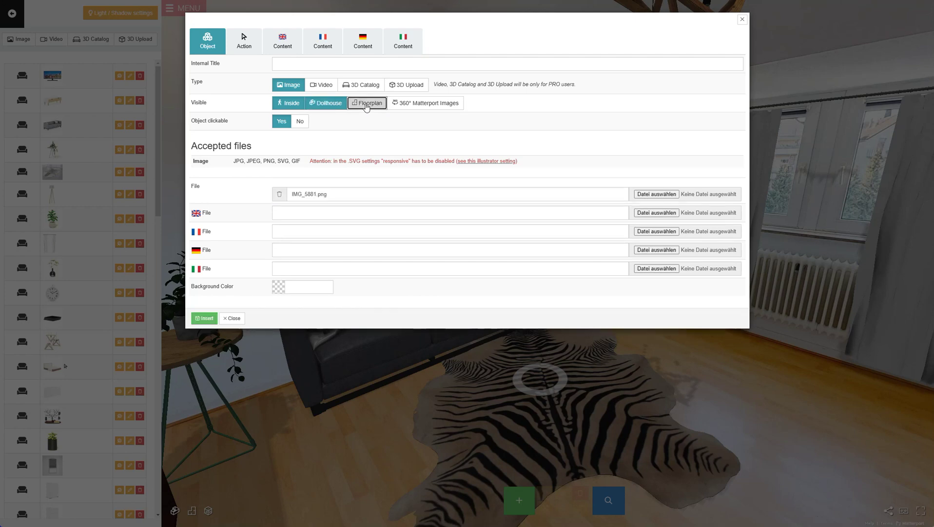
{"action": "left_click", "coordinate": [431, 103]}
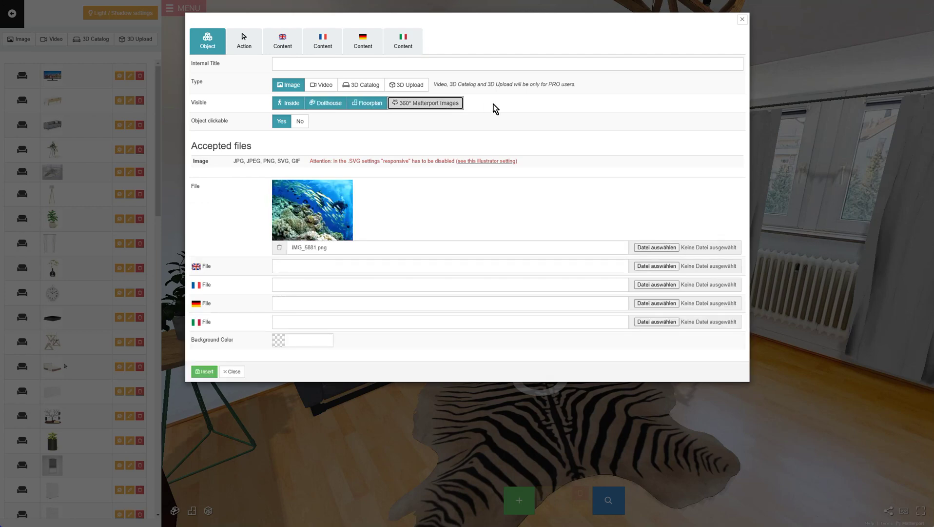
{"action": "left_click", "coordinate": [448, 103]}
{"action": "left_click", "coordinate": [369, 105]}
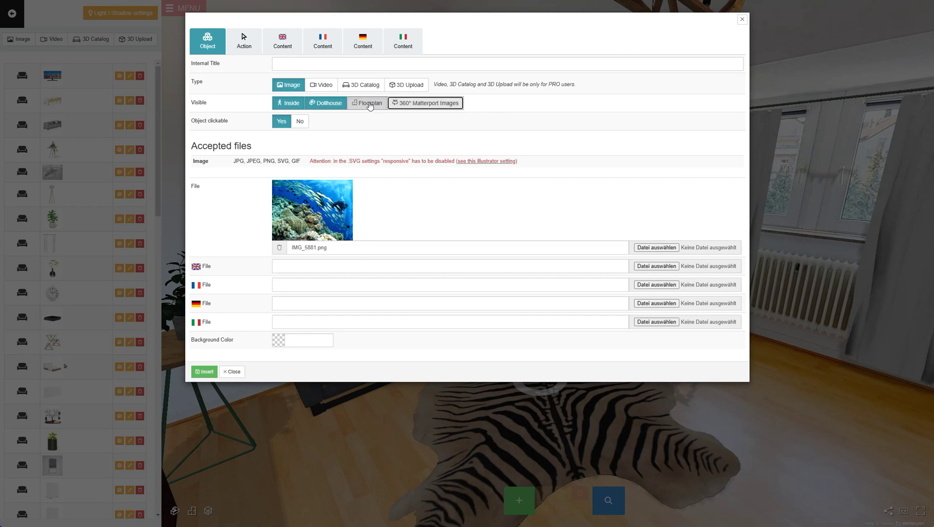
{"action": "left_click", "coordinate": [327, 105]}
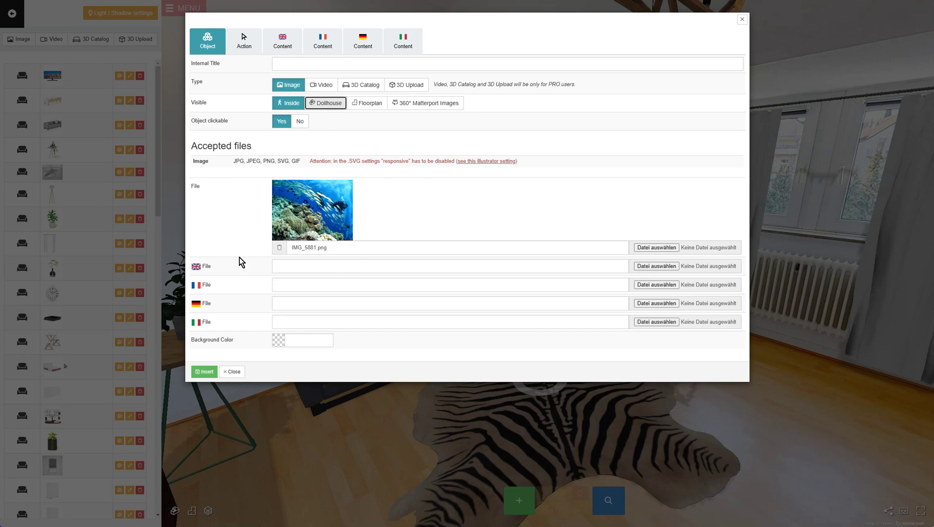
{"action": "left_click", "coordinate": [205, 372]}
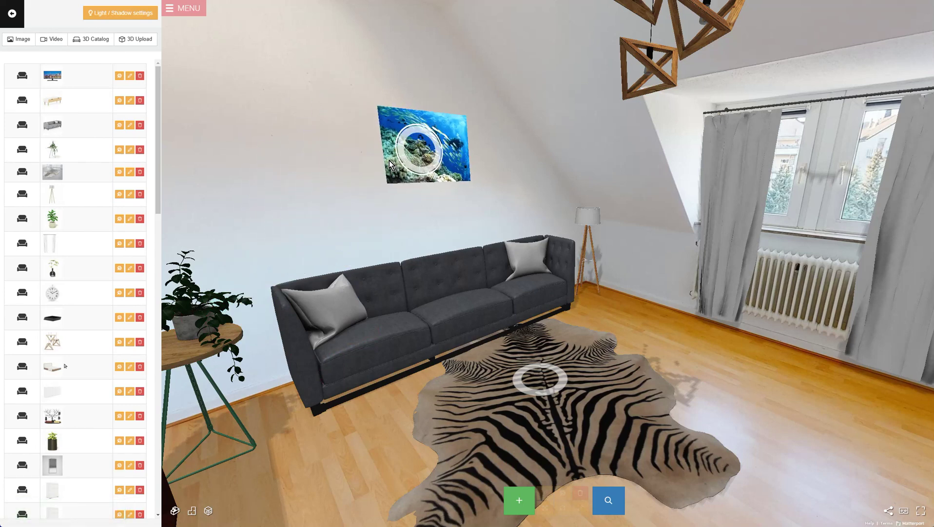
Place the underwater picture on the wall, enlarge it, and shift it up and left
{"action": "left_click", "coordinate": [368, 166]}
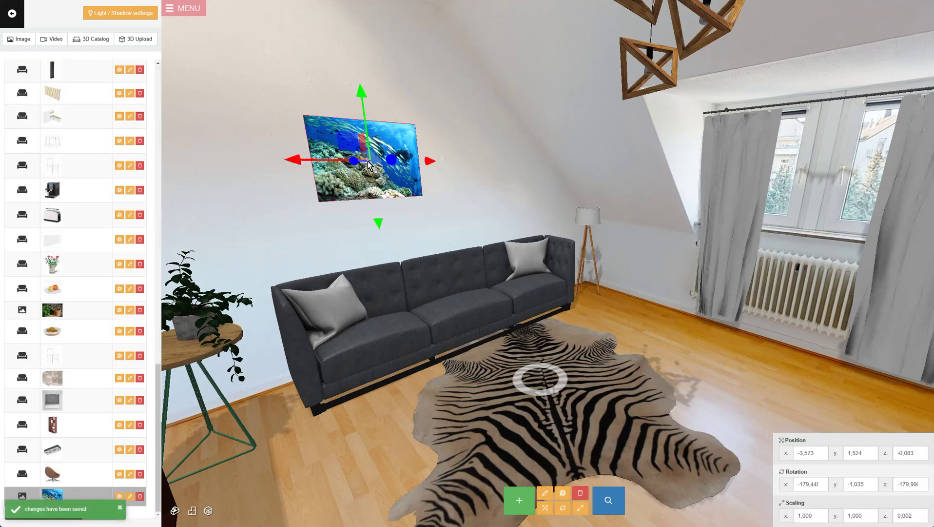
{"action": "left_click_drag", "start_coordinate": [426, 166], "coordinate": [460, 163]}
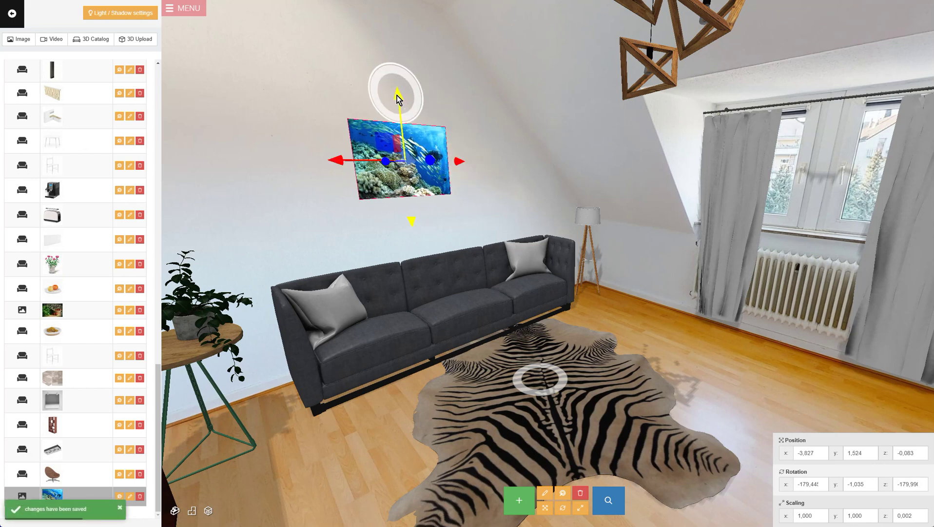
{"action": "left_click_drag", "start_coordinate": [394, 90], "coordinate": [400, 117]}
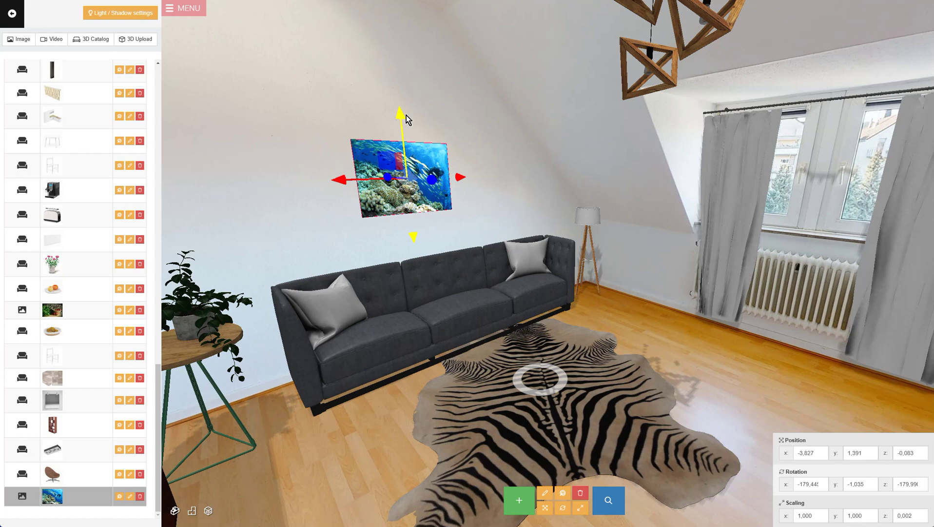
{"action": "left_click", "coordinate": [580, 510]}
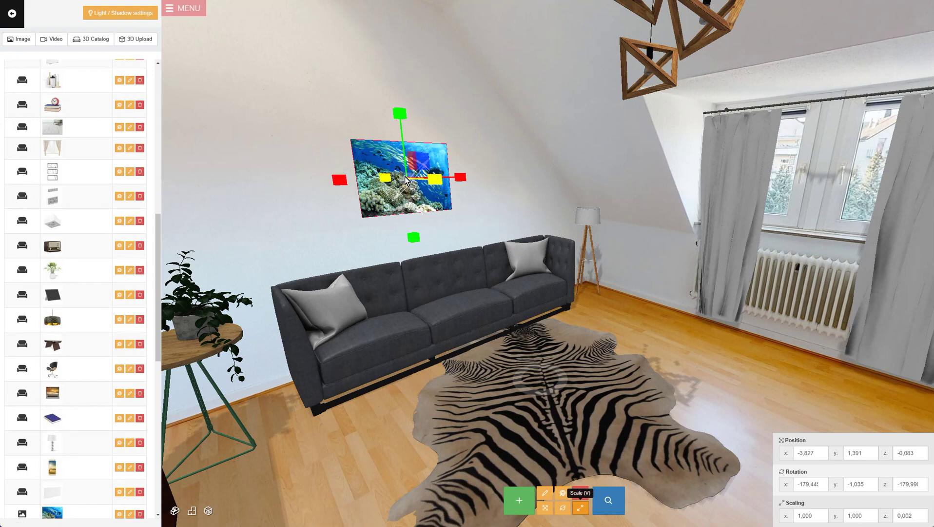
{"action": "left_click_drag", "start_coordinate": [405, 179], "coordinate": [399, 183]}
{"action": "left_click", "coordinate": [545, 507]}
{"action": "left_click", "coordinate": [400, 117]}
{"action": "left_click_drag", "start_coordinate": [399, 117], "coordinate": [389, 90]}
{"action": "left_click_drag", "start_coordinate": [336, 157], "coordinate": [312, 161]}
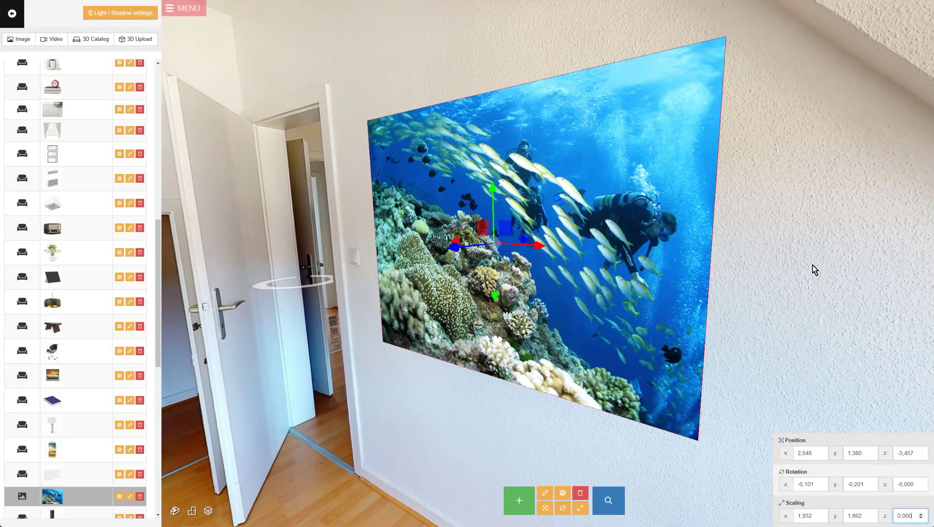
Set the picture's Scaling z to 3,000 and reopen its object settings
{"action": "left_click", "coordinate": [891, 518]}
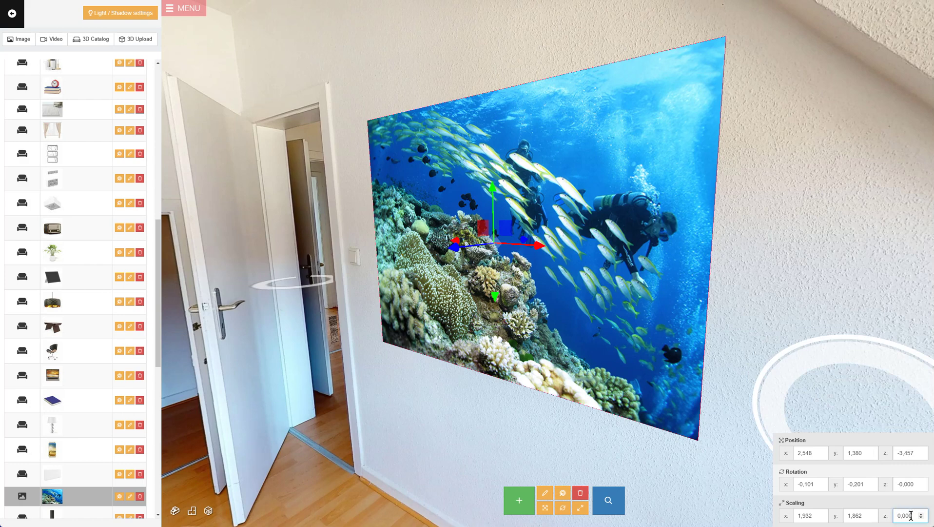
{"action": "type", "text": "3,000"}
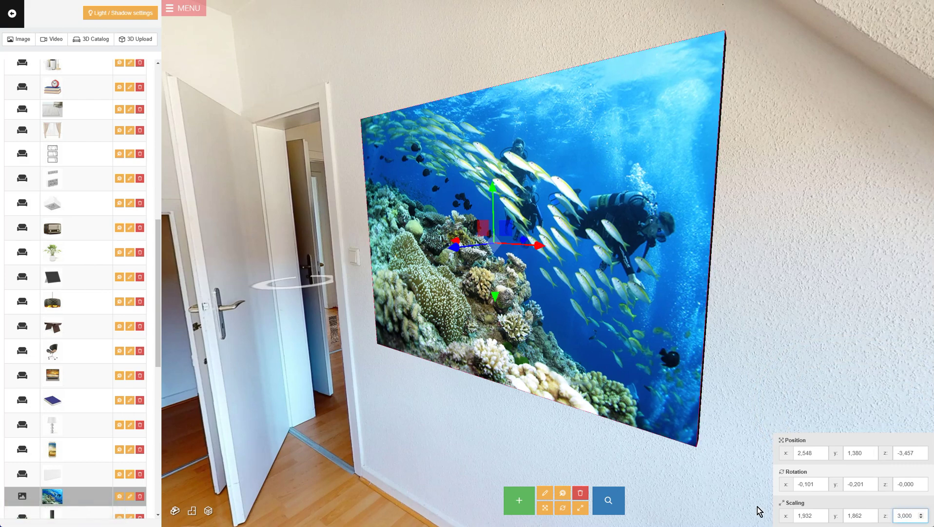
{"action": "left_click", "coordinate": [546, 495]}
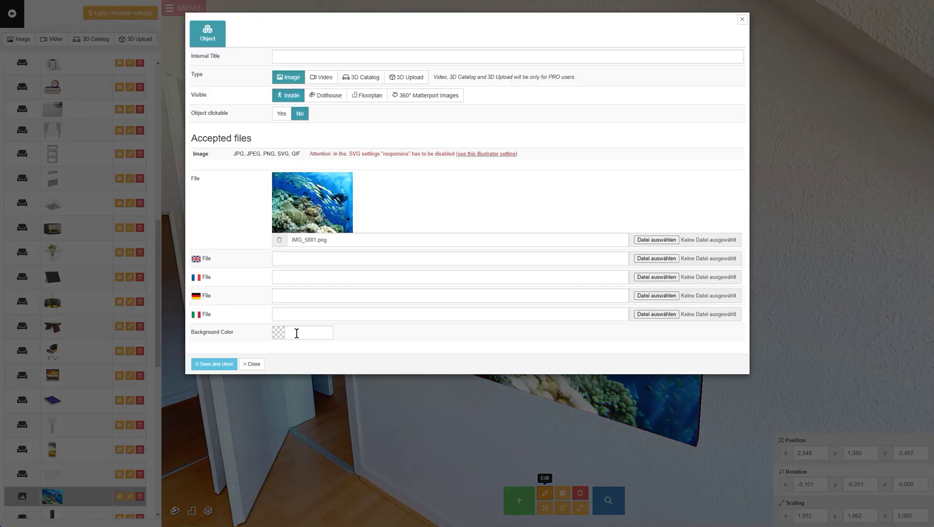
Save a blue #2986cc background colour for the image and pull it out from the wall
{"action": "left_click", "coordinate": [297, 333]}
{"action": "left_click", "coordinate": [330, 357]}
{"action": "left_click", "coordinate": [225, 368]}
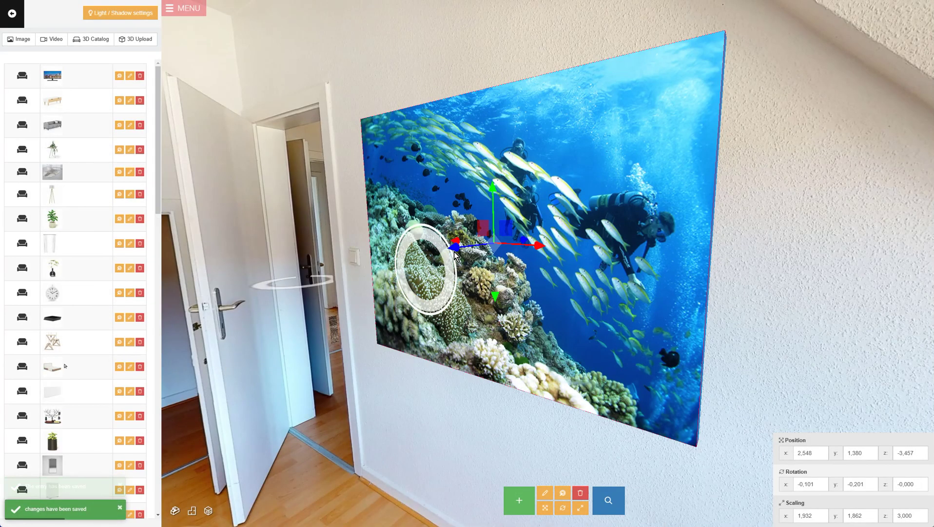
{"action": "left_click_drag", "start_coordinate": [459, 248], "coordinate": [336, 291]}
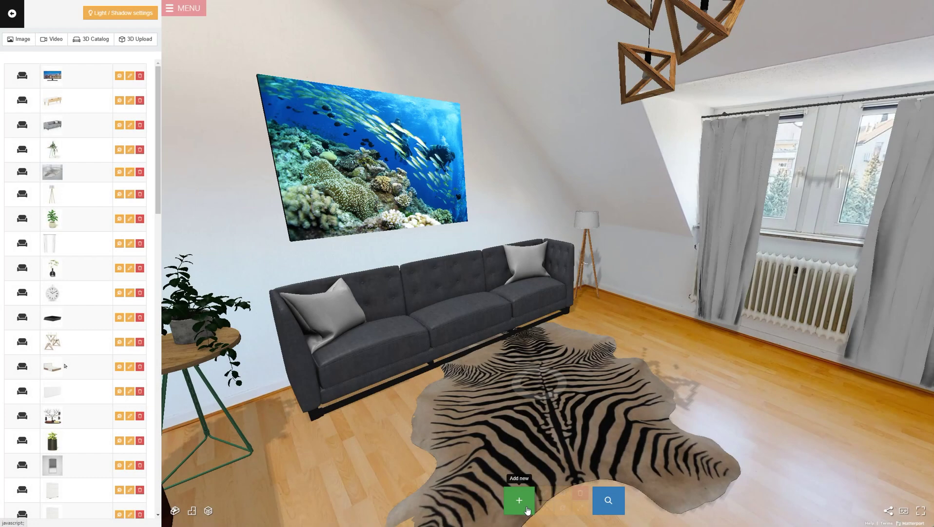
Insert a grey lounge chair with footstool from the Modern Furniture category of the 3D Catalog
{"action": "left_click", "coordinate": [527, 510]}
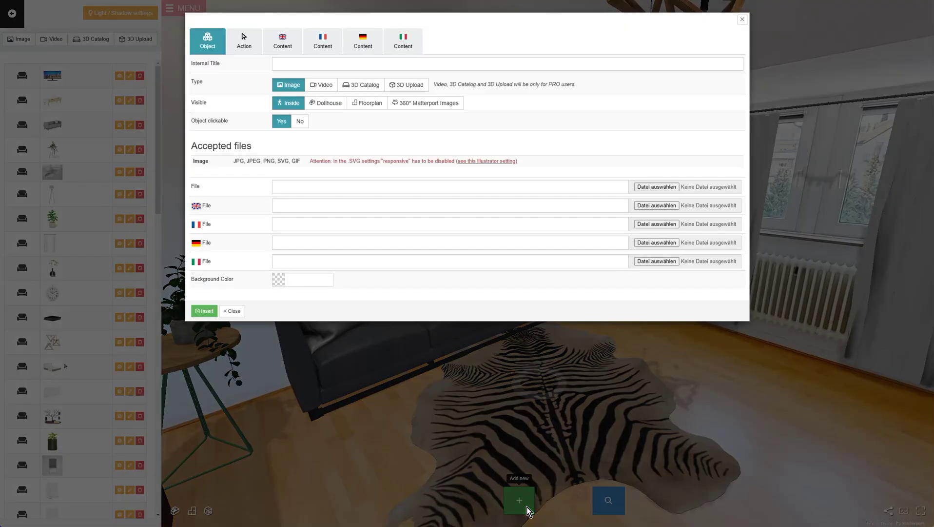
{"action": "left_click", "coordinate": [363, 86]}
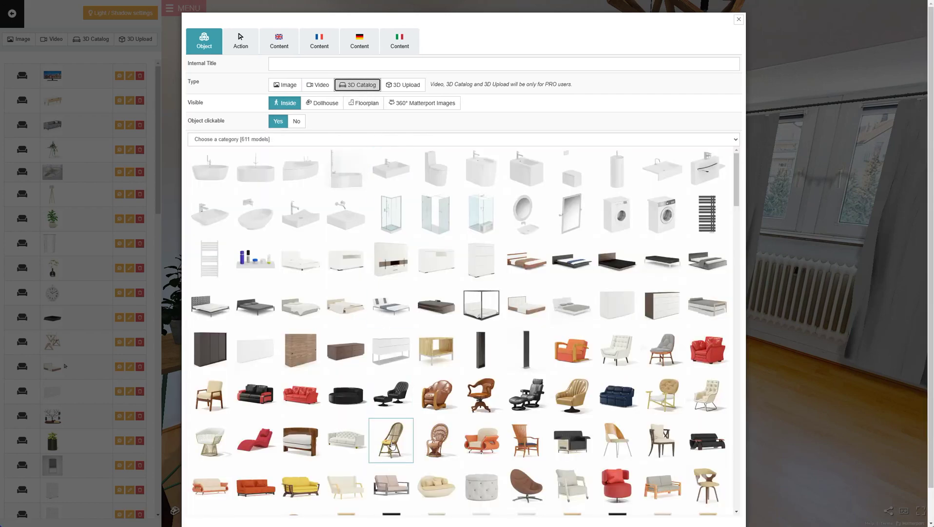
{"action": "scroll", "coordinate": [393, 445], "scroll_direction": "down", "scroll_amount": 4}
{"action": "scroll", "coordinate": [393, 444], "scroll_direction": "down", "scroll_amount": 1}
{"action": "scroll", "coordinate": [377, 390], "scroll_direction": "up", "scroll_amount": 5}
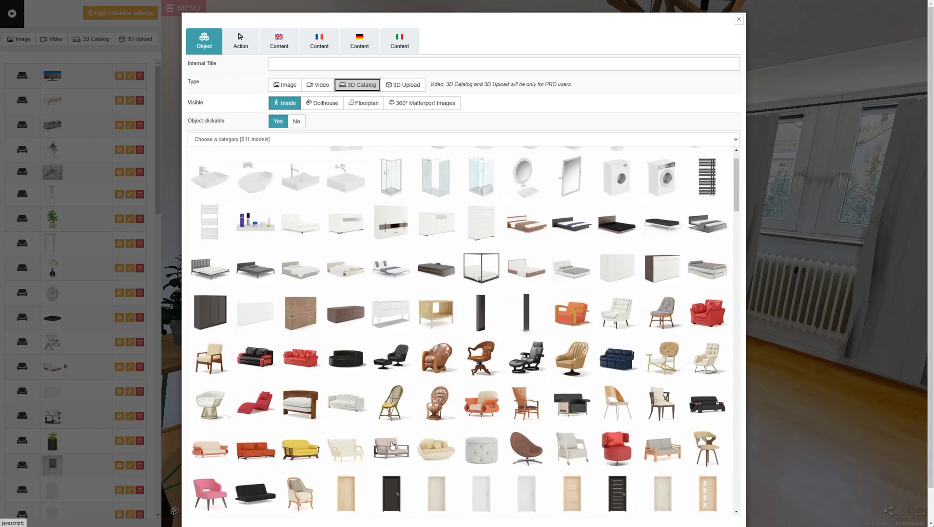
{"action": "left_click", "coordinate": [385, 142]}
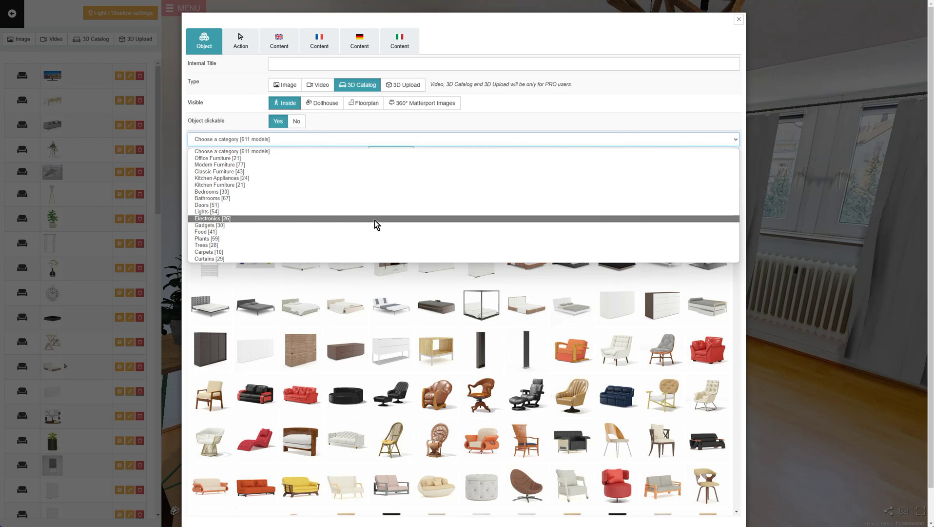
{"action": "left_click", "coordinate": [373, 165]}
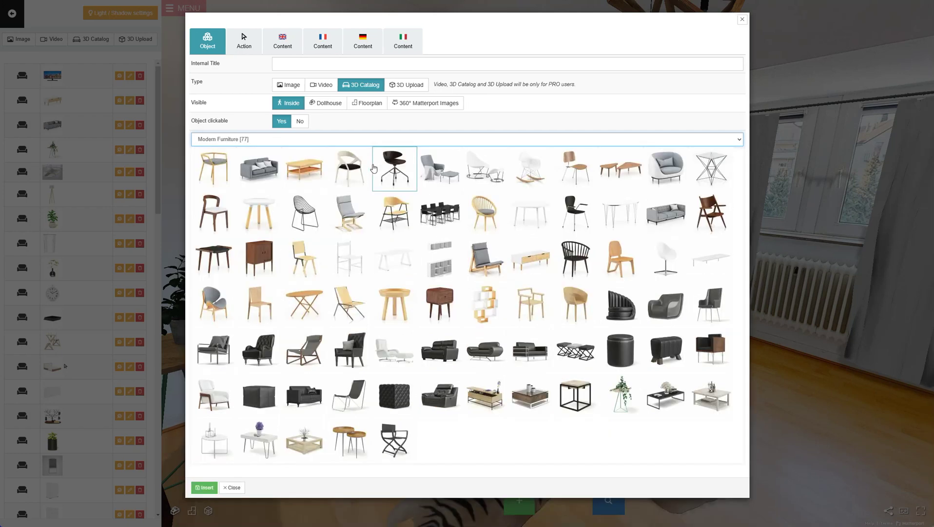
{"action": "left_click", "coordinate": [441, 180]}
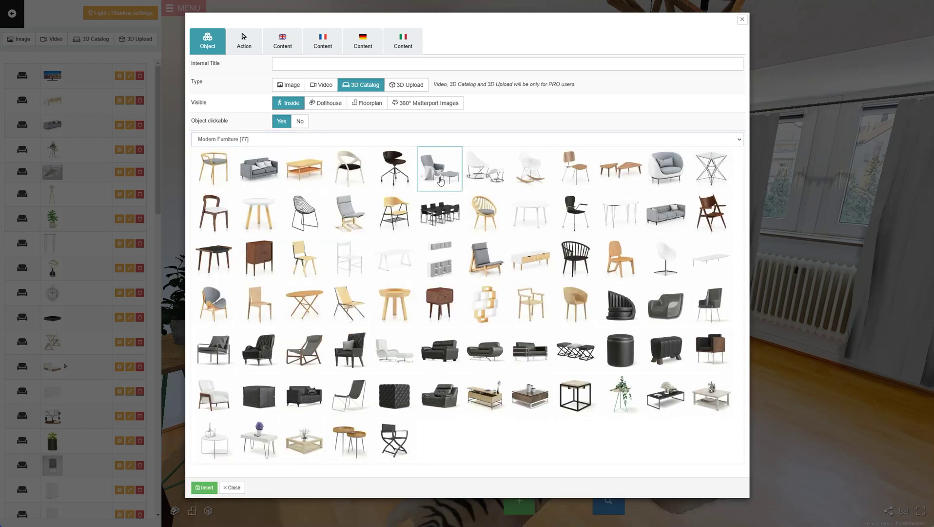
{"action": "left_click", "coordinate": [204, 487]}
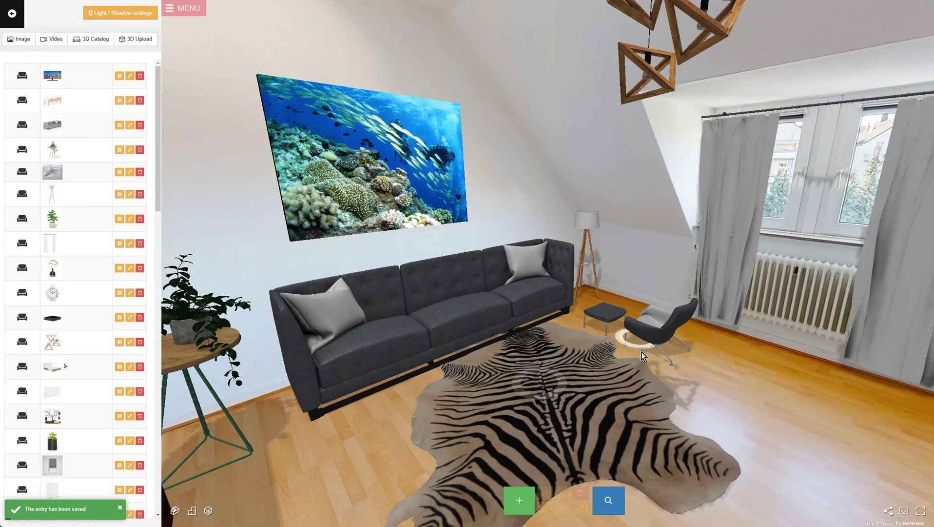
Place the lounge chair in the room and rotate it 180° to face the room
{"action": "left_click", "coordinate": [643, 369]}
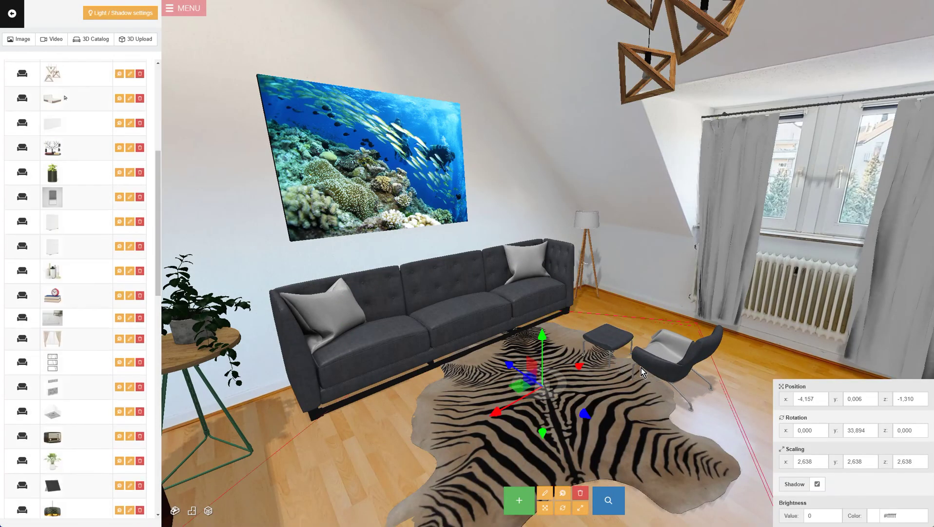
{"action": "left_click", "coordinate": [667, 361]}
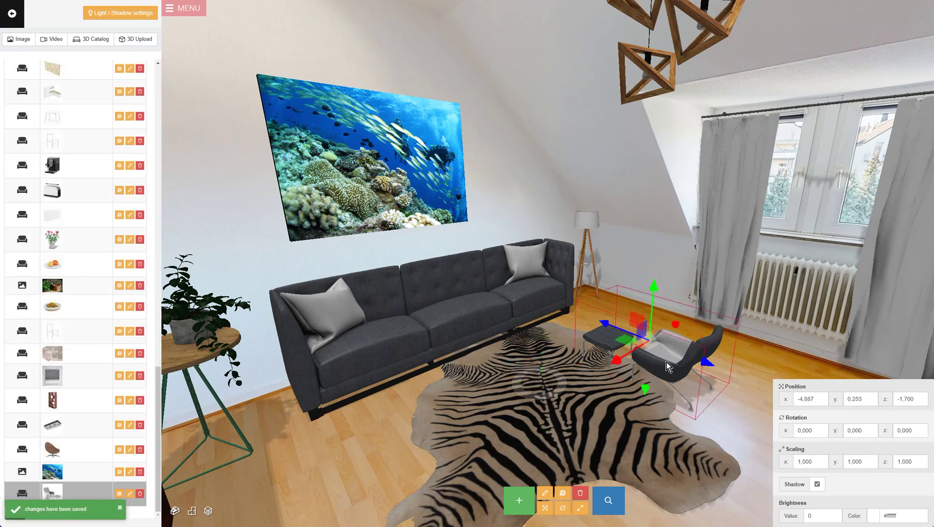
{"action": "left_click", "coordinate": [561, 508]}
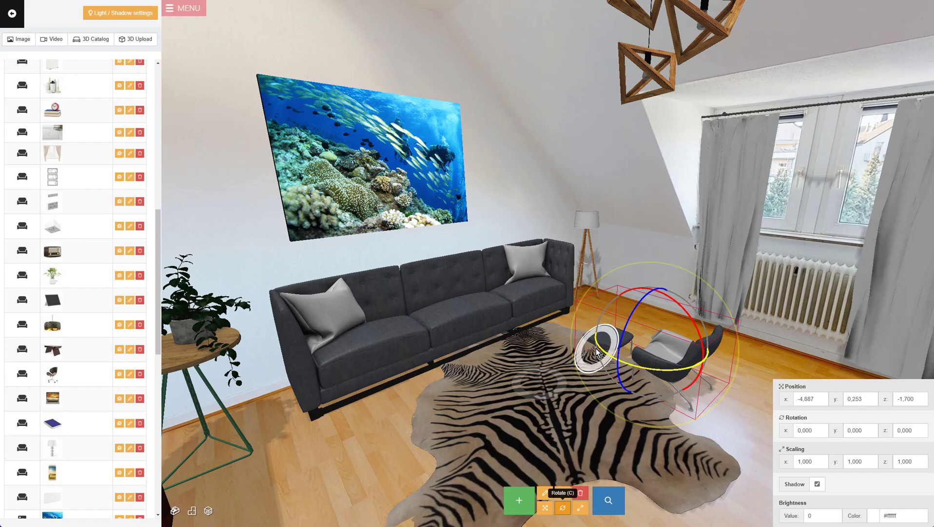
{"action": "left_click_drag", "start_coordinate": [606, 353], "coordinate": [643, 380]}
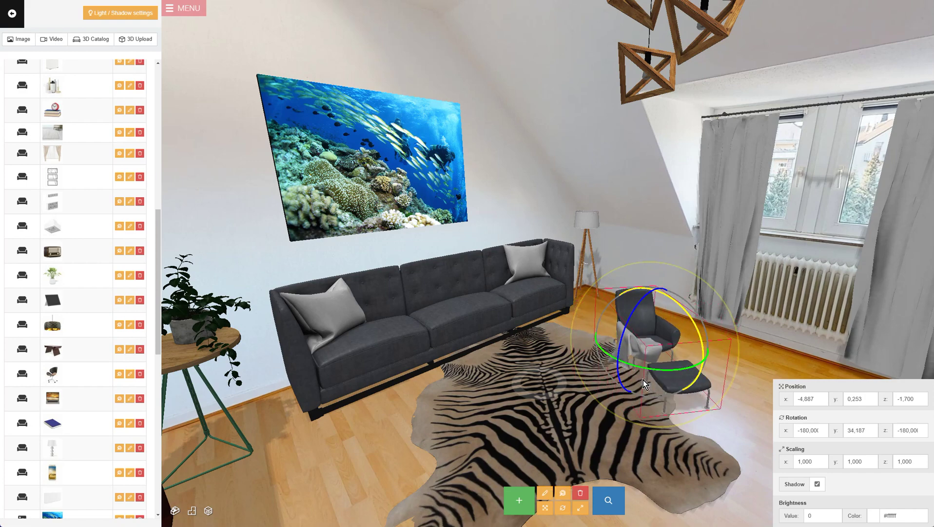
Scale the chair longer, taller and wider, then move it into position beside the sofa
{"action": "left_click", "coordinate": [580, 508]}
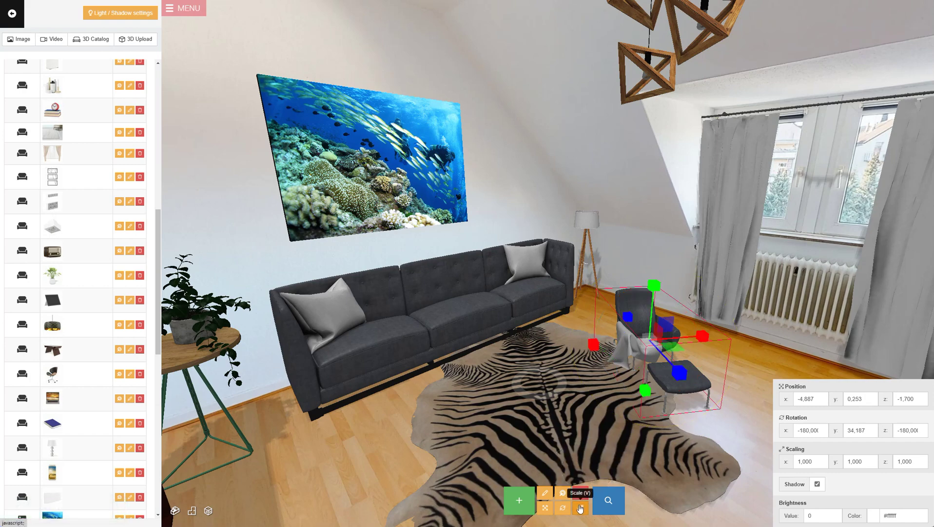
{"action": "left_click_drag", "start_coordinate": [685, 380], "coordinate": [711, 407]}
{"action": "mouse_move", "coordinate": [656, 291]}
{"action": "left_mouse_down"}
{"action": "mouse_move", "coordinate": [654, 275]}
{"action": "mouse_move", "coordinate": [657, 288]}
{"action": "left_mouse_up"}
{"action": "left_click_drag", "start_coordinate": [702, 336], "coordinate": [716, 338]}
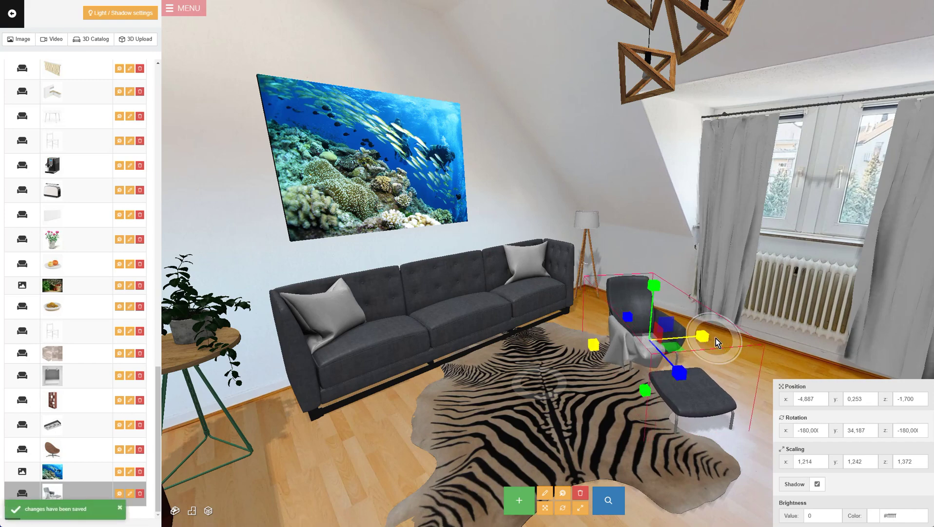
{"action": "left_click", "coordinate": [545, 507]}
{"action": "left_click_drag", "start_coordinate": [656, 285], "coordinate": [655, 278]}
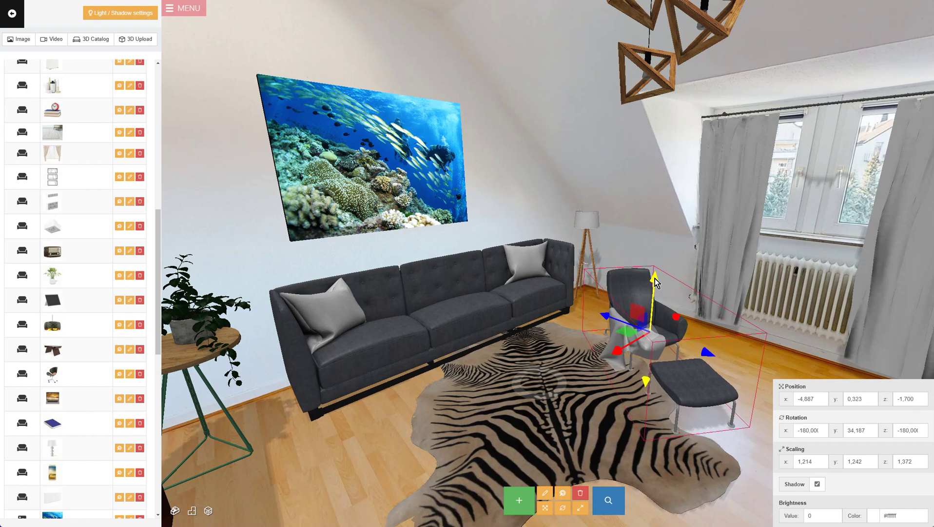
{"action": "left_click_drag", "start_coordinate": [704, 357], "coordinate": [624, 351]}
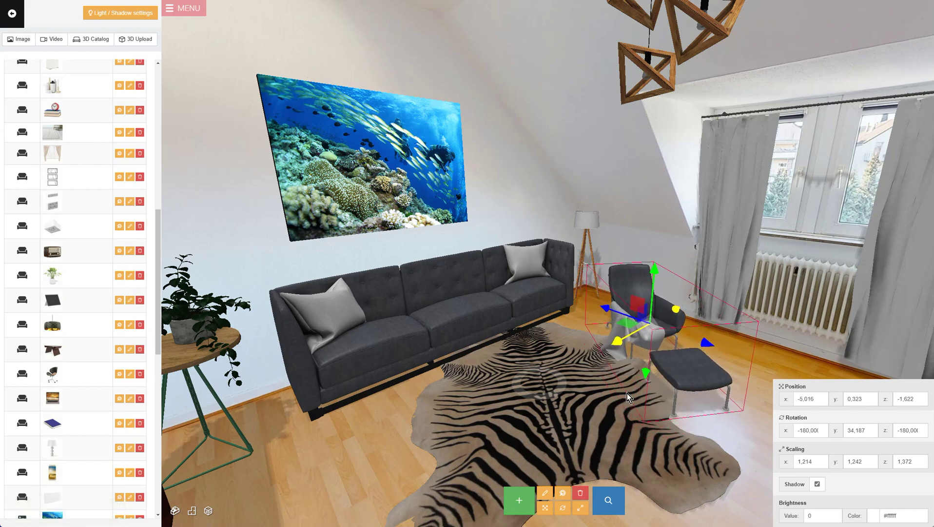
Enlarge the chair's width, height and depth further, then lift it slightly
{"action": "left_click", "coordinate": [580, 507]}
{"action": "left_click_drag", "start_coordinate": [703, 318], "coordinate": [709, 317]}
{"action": "left_click", "coordinate": [656, 269]}
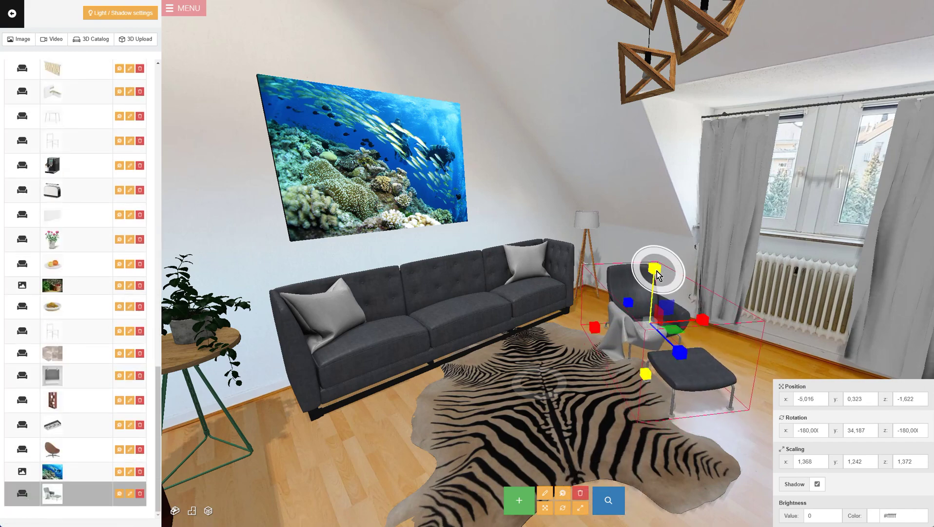
{"action": "left_click_drag", "start_coordinate": [656, 273], "coordinate": [678, 345]}
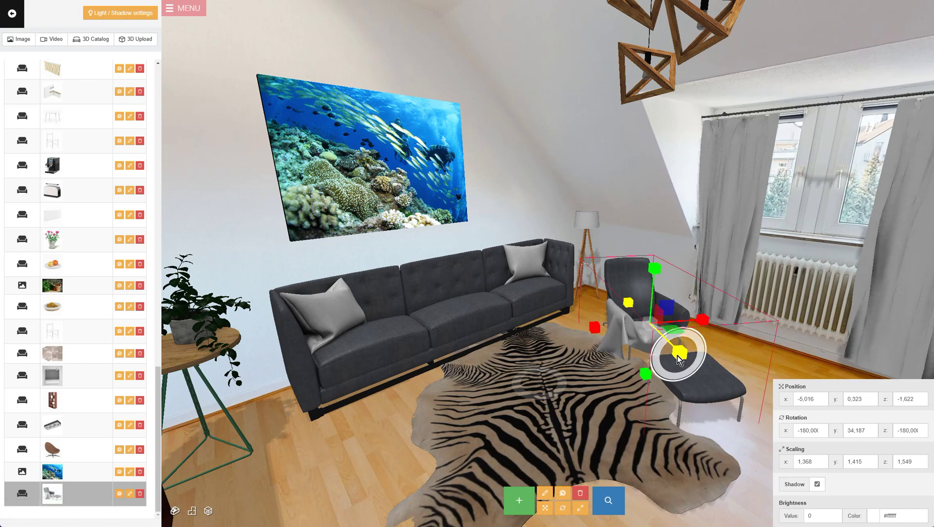
{"action": "left_click", "coordinate": [556, 507]}
{"action": "left_click_drag", "start_coordinate": [655, 268], "coordinate": [661, 264]}
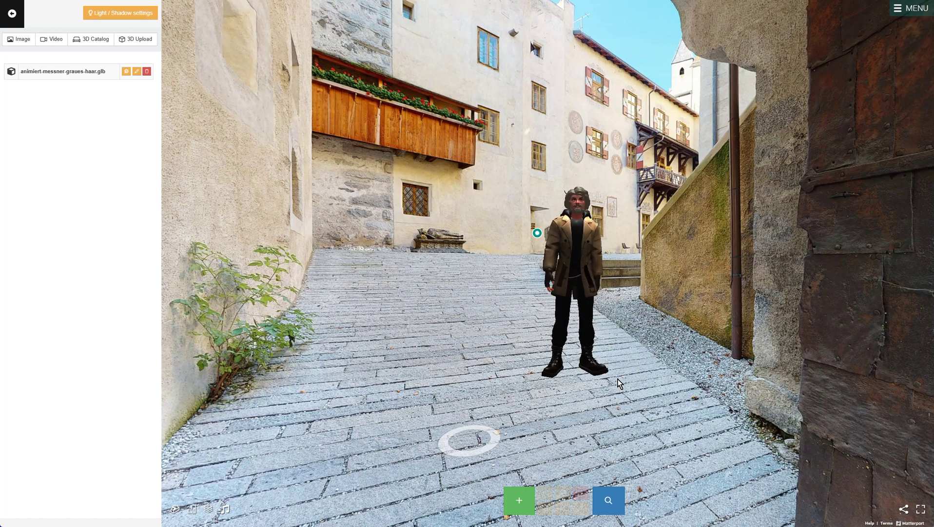
Walk forward across the courtyard cobblestones toward the grey-haired avatar
{"action": "left_click", "coordinate": [570, 388]}
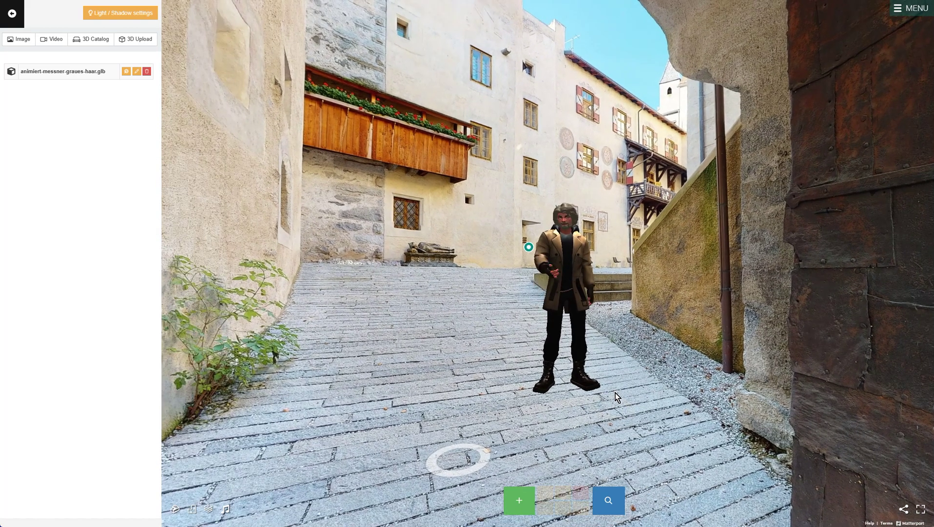
In the avatar's settings, set the Action MediaType to Audio (MP3)
{"action": "left_click", "coordinate": [136, 74]}
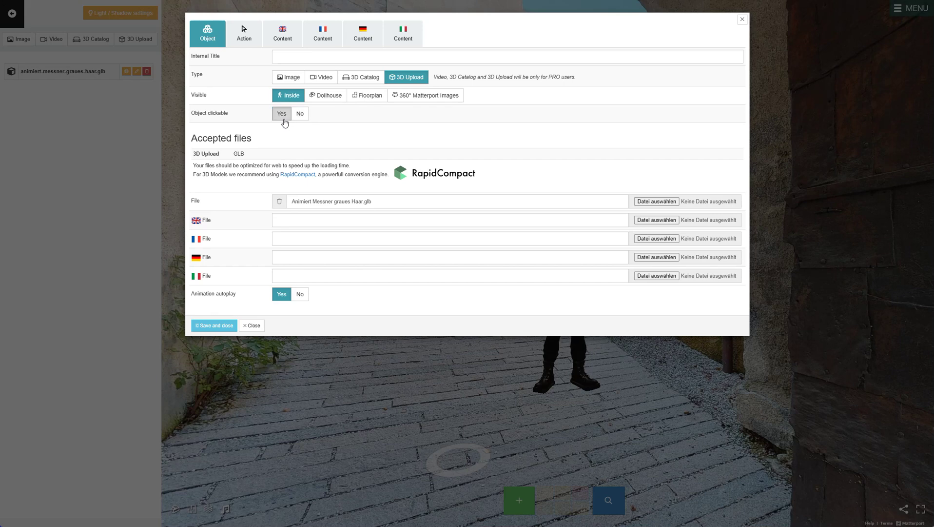
{"action": "left_click", "coordinate": [245, 39]}
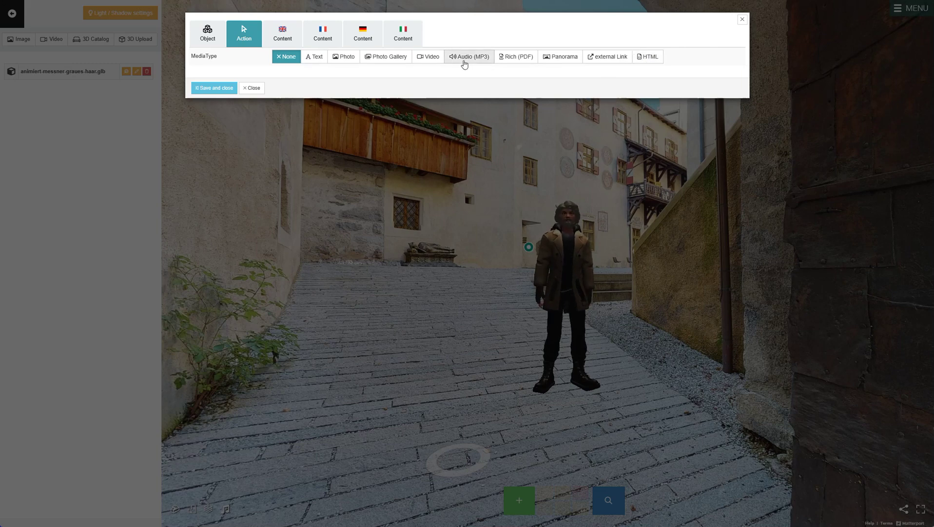
{"action": "left_click", "coordinate": [464, 57]}
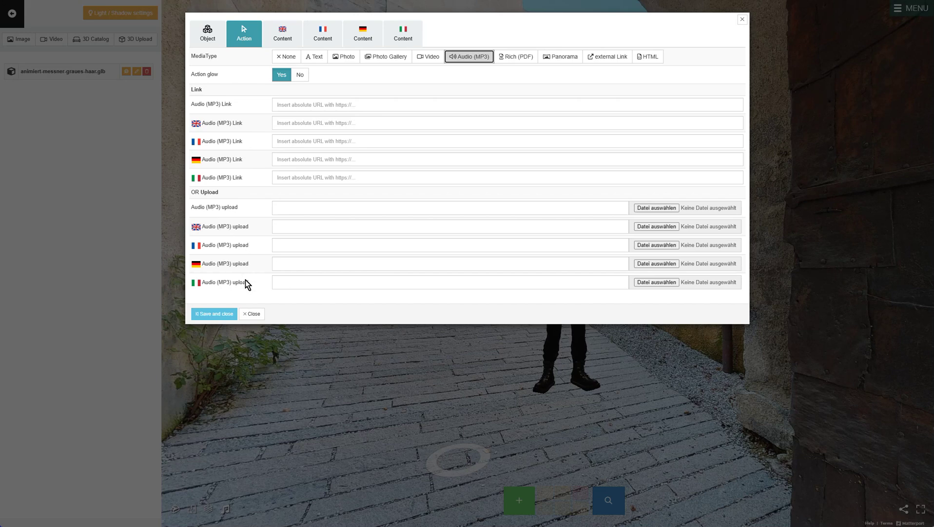
Upload Eingang_D_Master.mp3 as the avatar's audio clip and save the action
{"action": "left_click", "coordinate": [648, 210]}
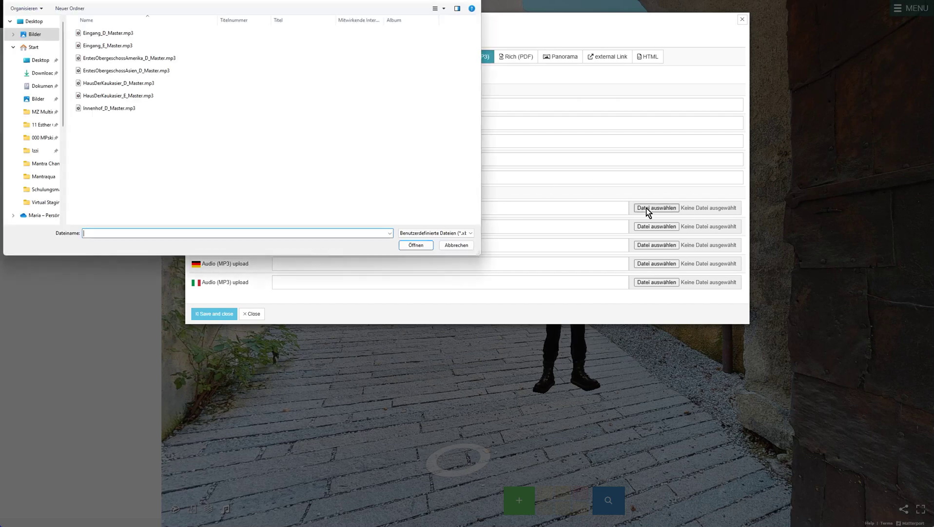
{"action": "left_click", "coordinate": [188, 31]}
{"action": "left_click", "coordinate": [419, 246]}
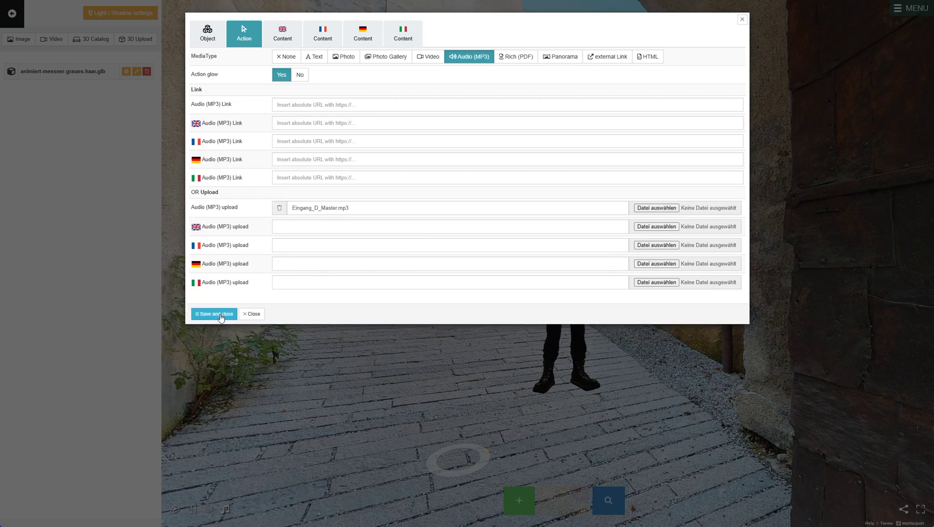
{"action": "left_click", "coordinate": [221, 316]}
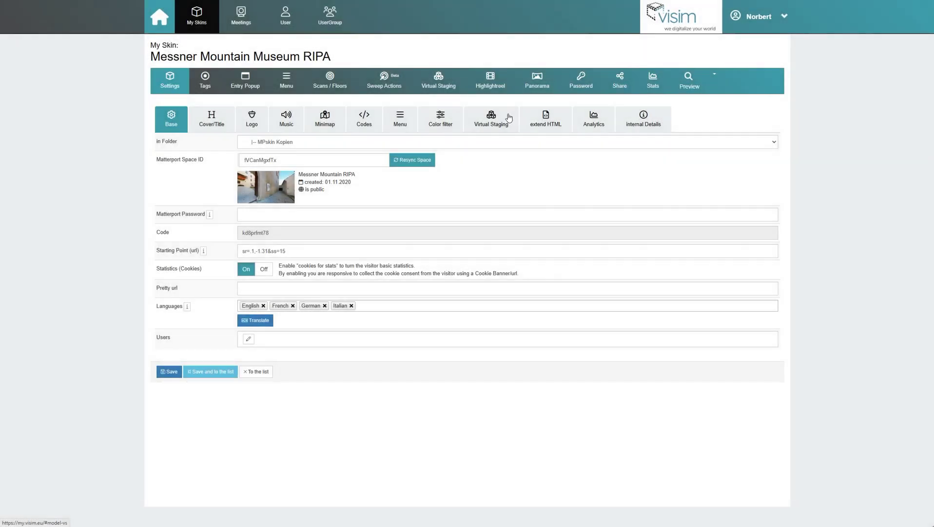
Set Action glow to 'on mouse hover' with pale yellow #fff2cc glow colour, and save
{"action": "left_click", "coordinate": [509, 118]}
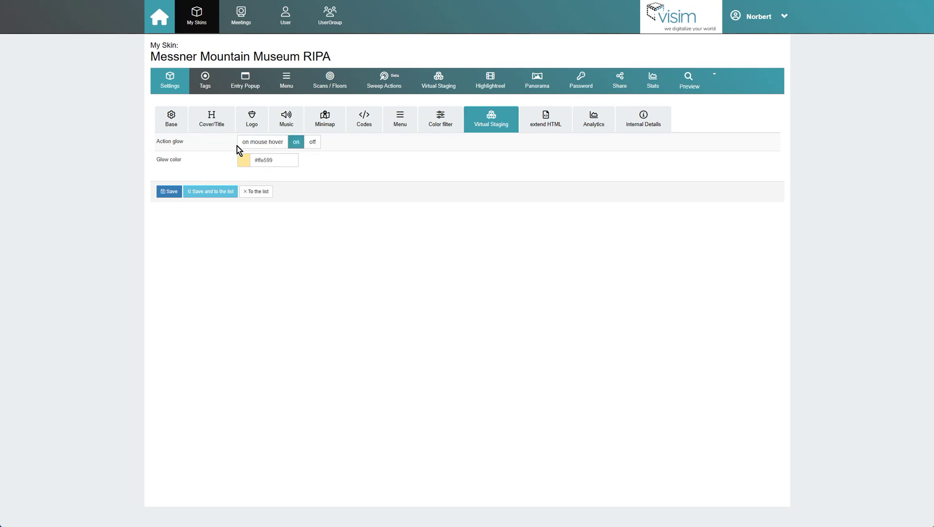
{"action": "left_click", "coordinate": [258, 146]}
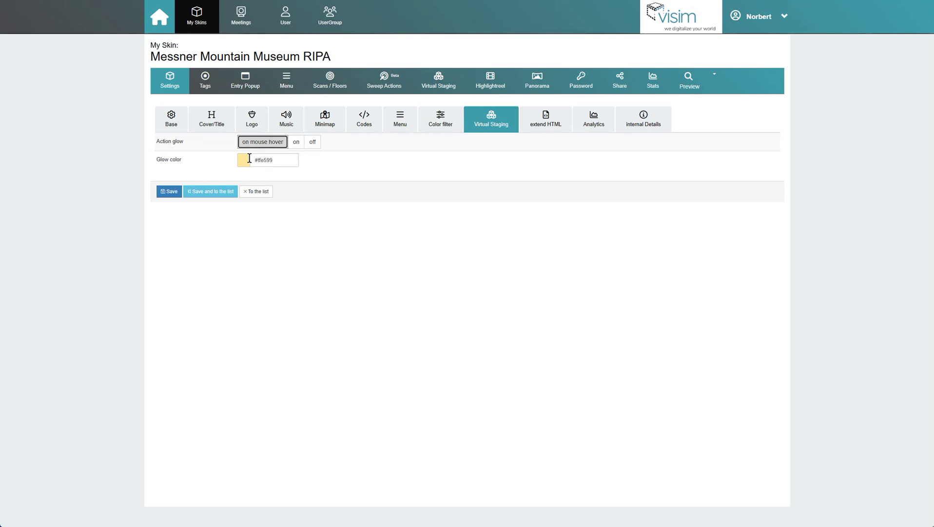
{"action": "left_click", "coordinate": [274, 159]}
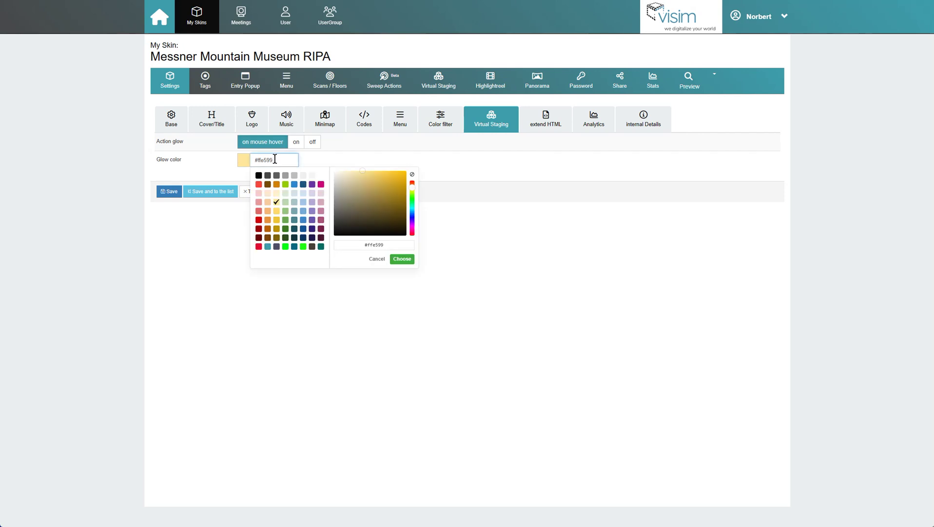
{"action": "left_click", "coordinate": [276, 192]}
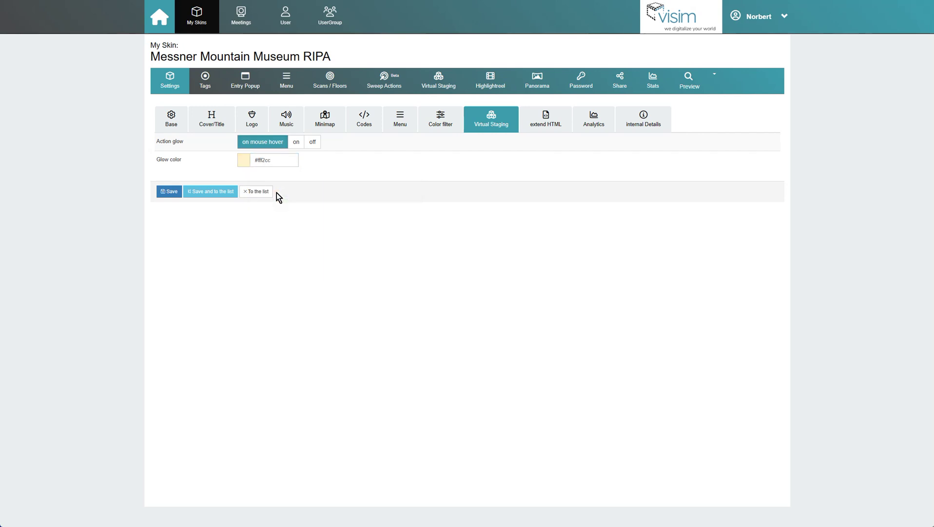
{"action": "left_click", "coordinate": [180, 196]}
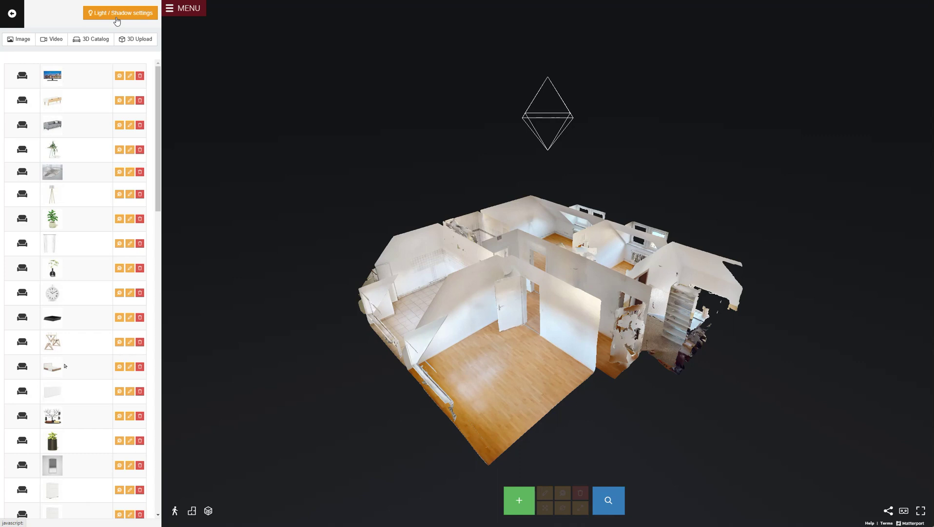
Open the Light / Shadow settings of the apartment's staging editor
{"action": "left_click", "coordinate": [117, 21]}
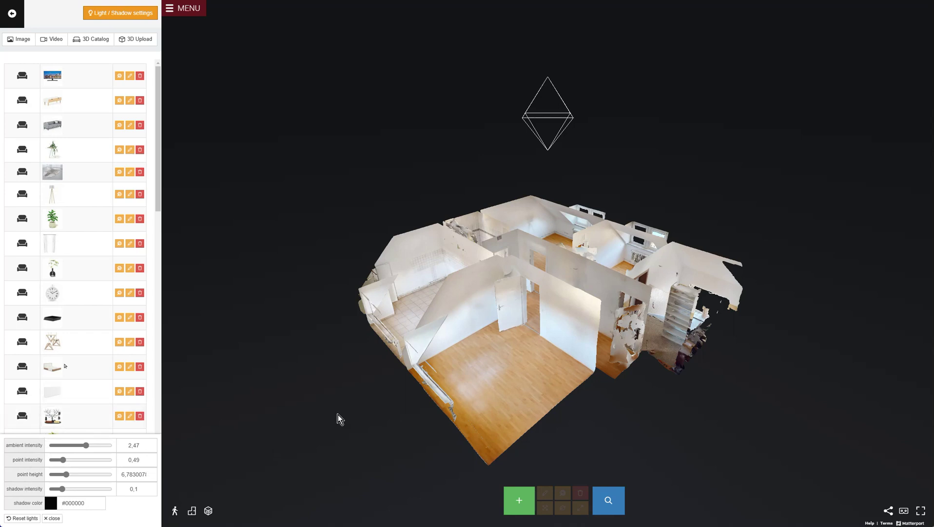
Set point height about 7.58, ambient 1.96, point intensity 0.66 and shadows 0, viewing the bedroom
{"action": "scroll", "coordinate": [473, 337], "scroll_direction": "down", "scroll_amount": 5}
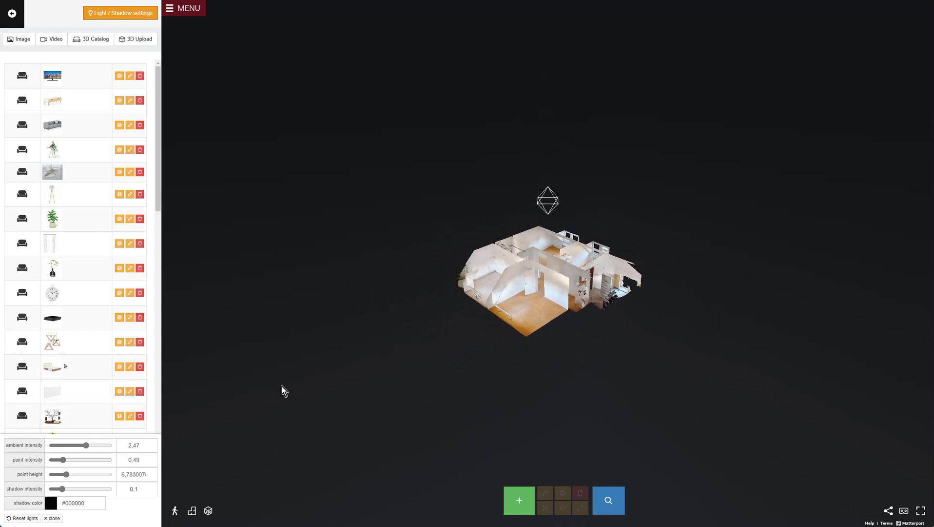
{"action": "mouse_move", "coordinate": [68, 474]}
{"action": "left_mouse_down"}
{"action": "mouse_move", "coordinate": [79, 474]}
{"action": "mouse_move", "coordinate": [67, 474]}
{"action": "left_mouse_up"}
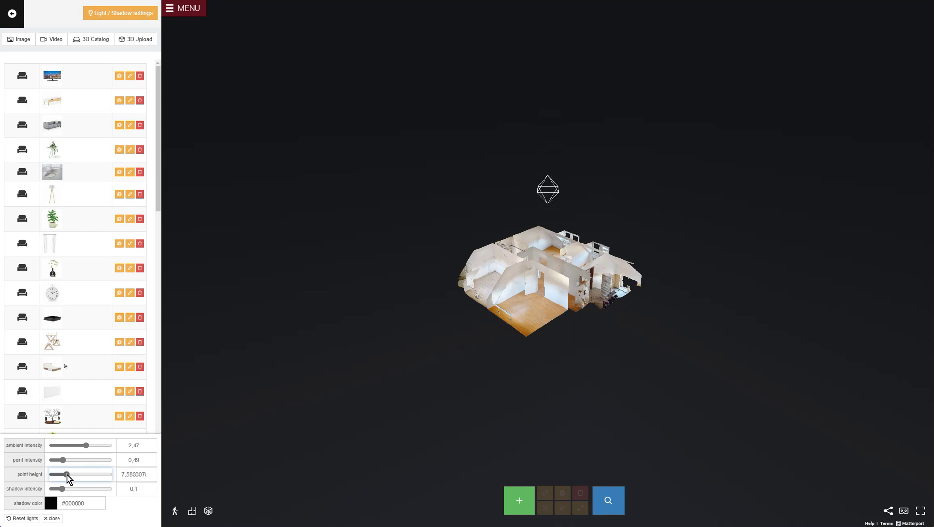
{"action": "left_click", "coordinate": [175, 512]}
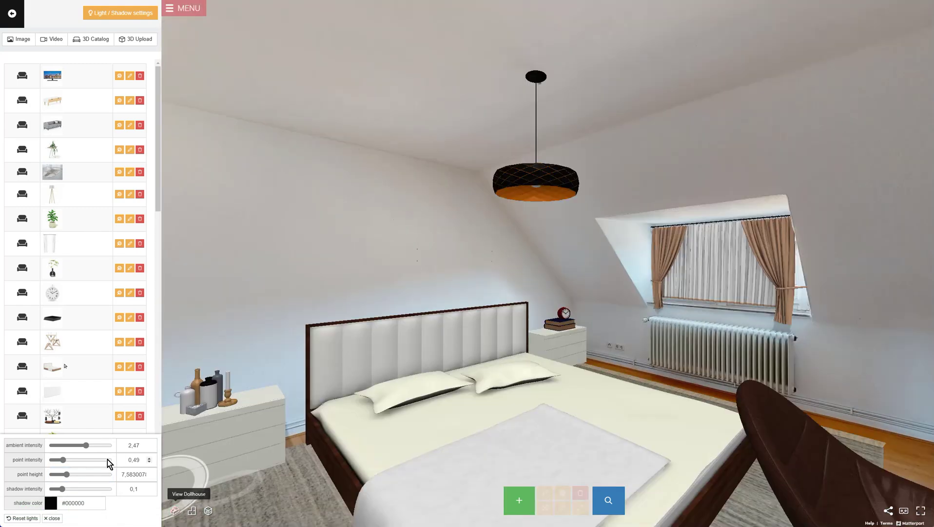
{"action": "left_click_drag", "start_coordinate": [87, 446], "coordinate": [63, 488]}
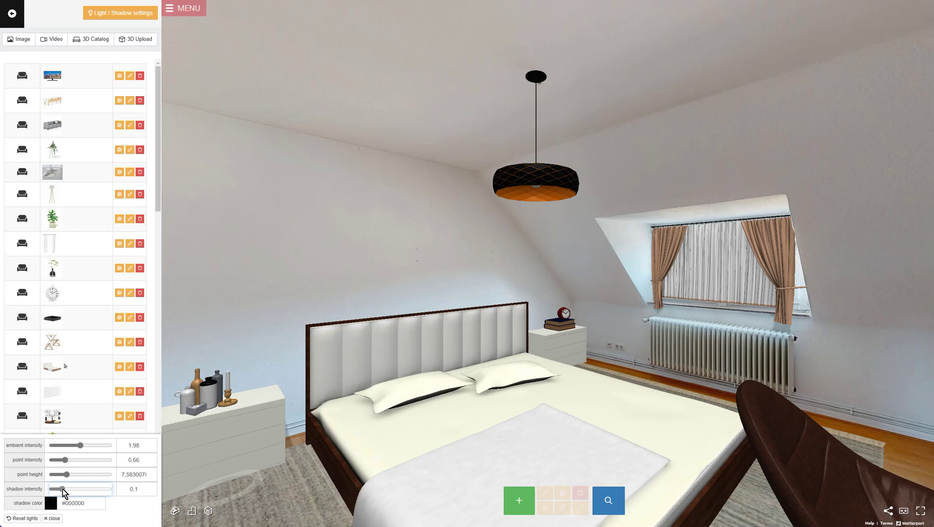
{"action": "left_click_drag", "start_coordinate": [63, 488], "coordinate": [17, 495]}
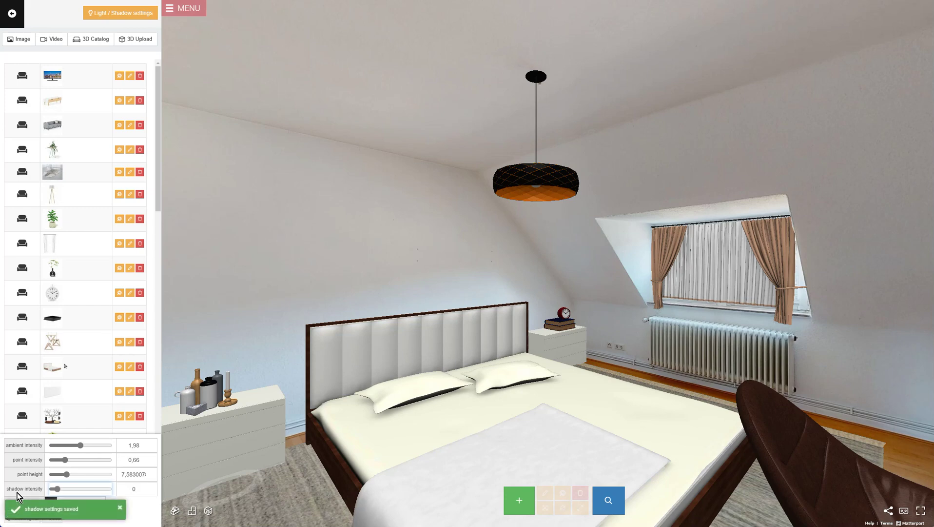
Switch to the Dompfarre Bozen tour and toggle its staging to compare church interior and town model
{"action": "left_click", "coordinate": [13, 14]}
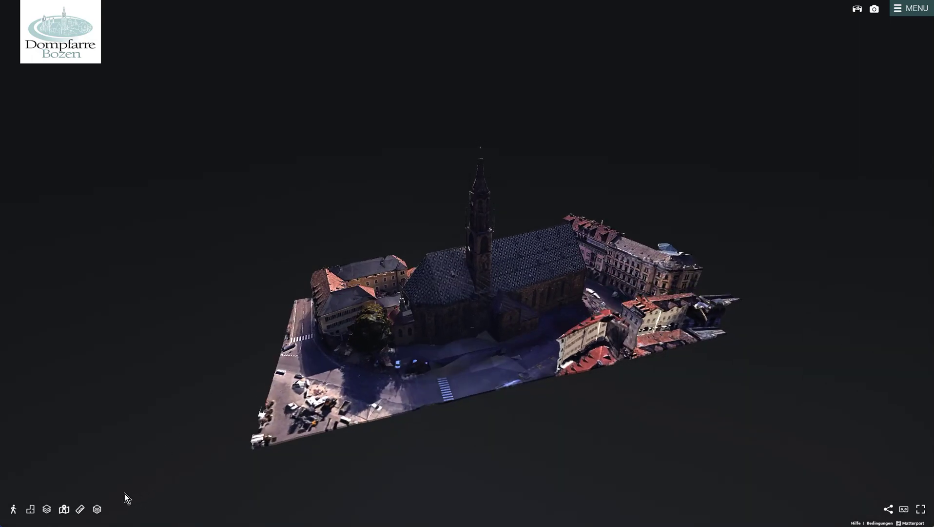
{"action": "left_click", "coordinate": [96, 509]}
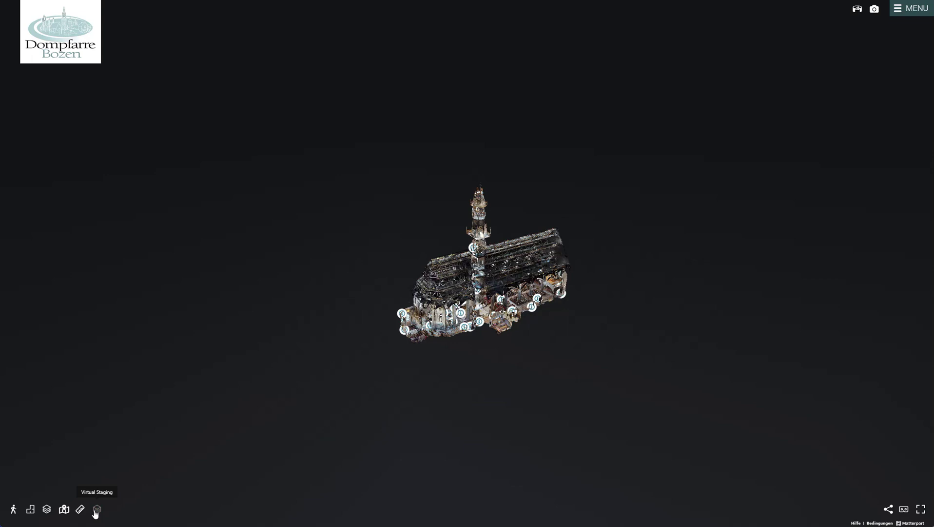
{"action": "left_click", "coordinate": [96, 510]}
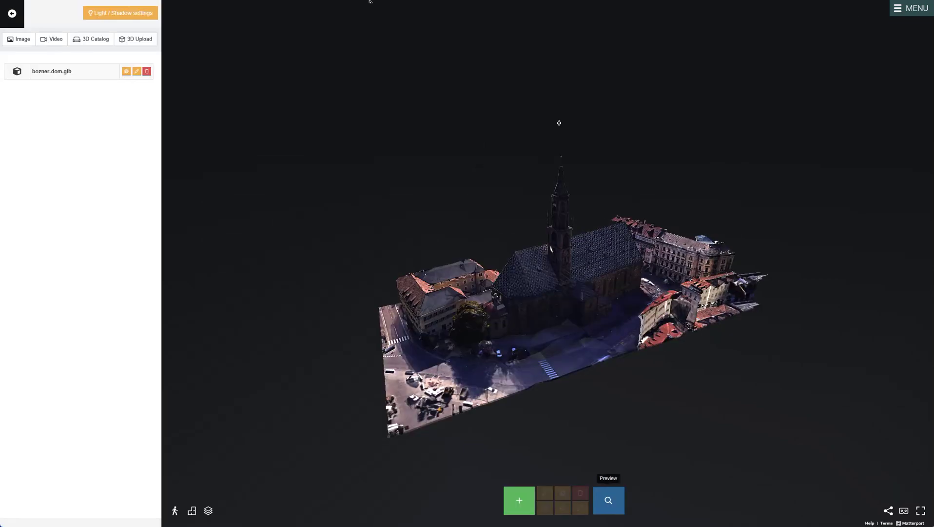
Save bozner-dom.glb's object settings with Visible: Dollhouse, then preview the town model
{"action": "left_click", "coordinate": [138, 72]}
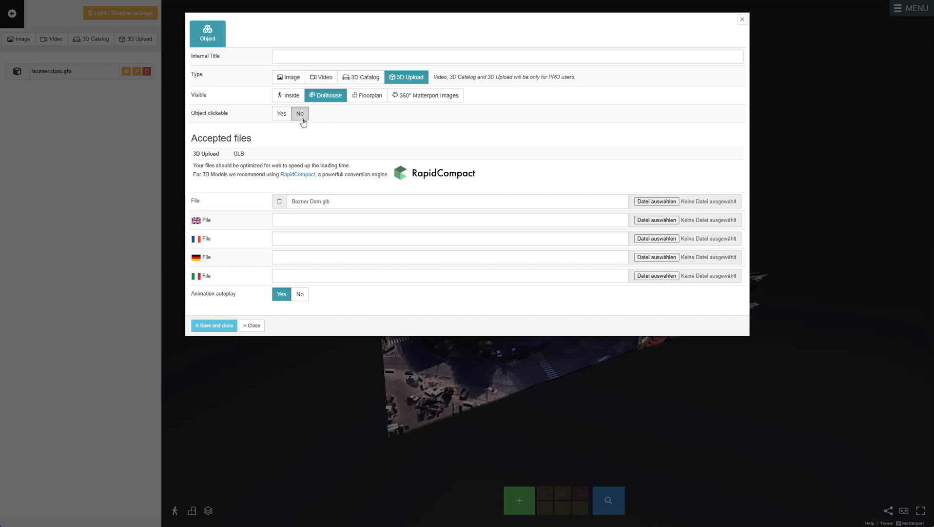
{"action": "left_click", "coordinate": [214, 325]}
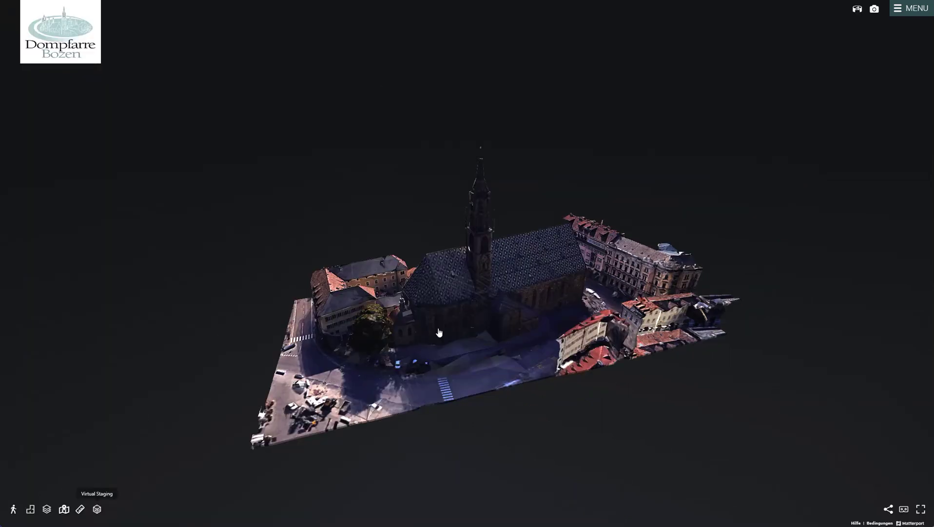
{"action": "left_click_drag", "start_coordinate": [439, 332], "coordinate": [460, 288]}
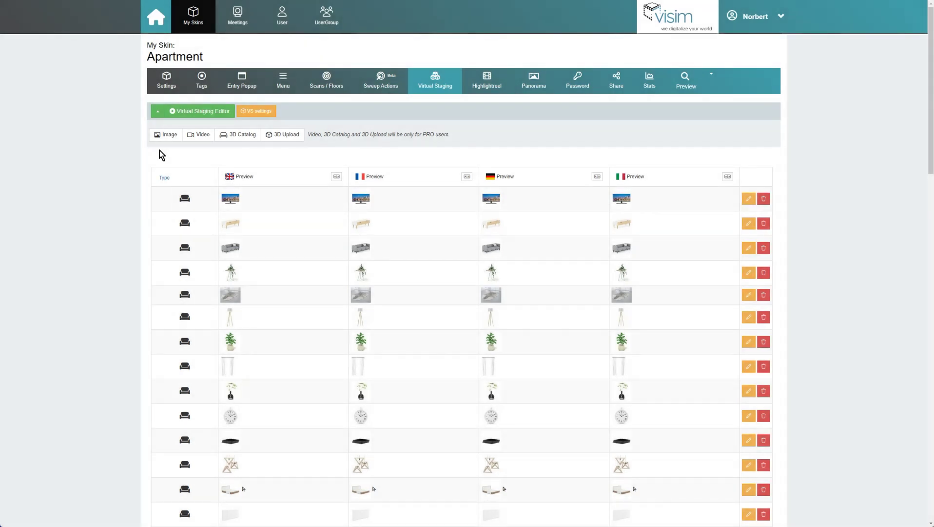
Filter the Apartment staging list to 3D Catalog items and edit the second furniture item
{"action": "left_click", "coordinate": [168, 136]}
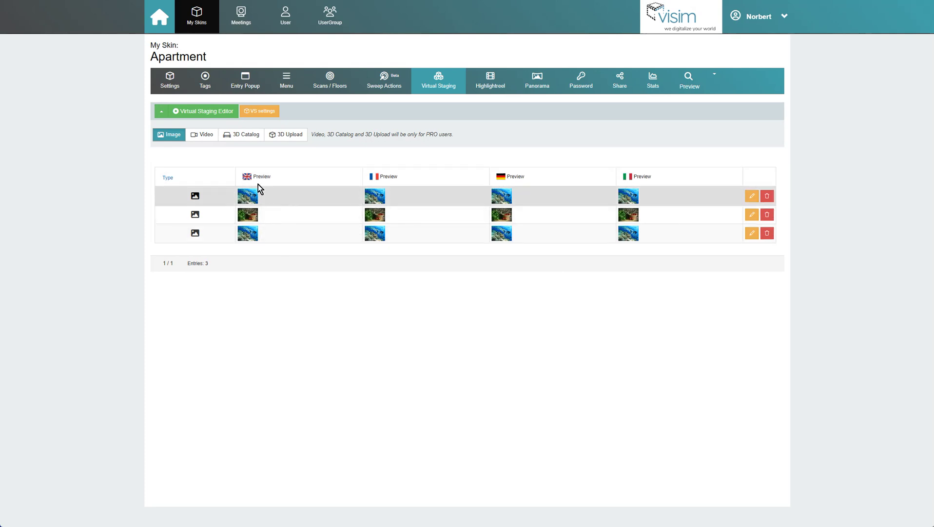
{"action": "left_click", "coordinate": [246, 140]}
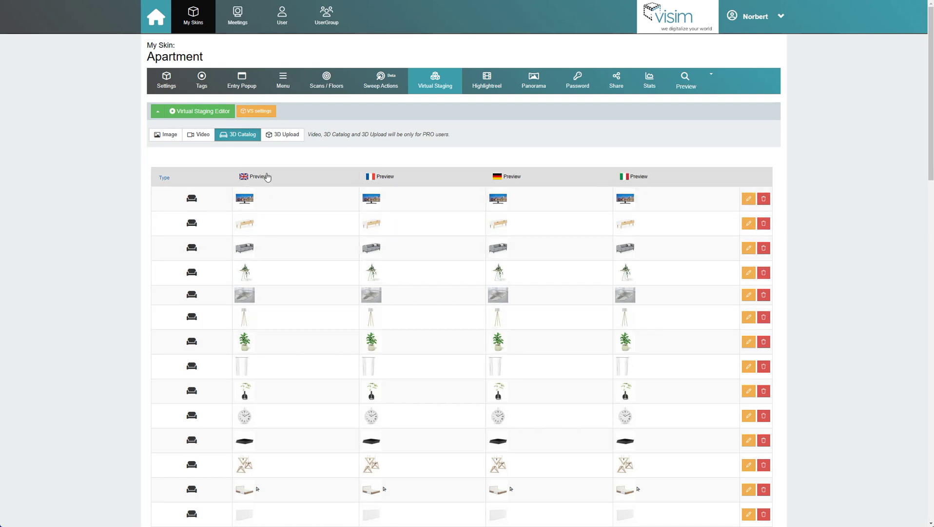
{"action": "left_click", "coordinate": [747, 225]}
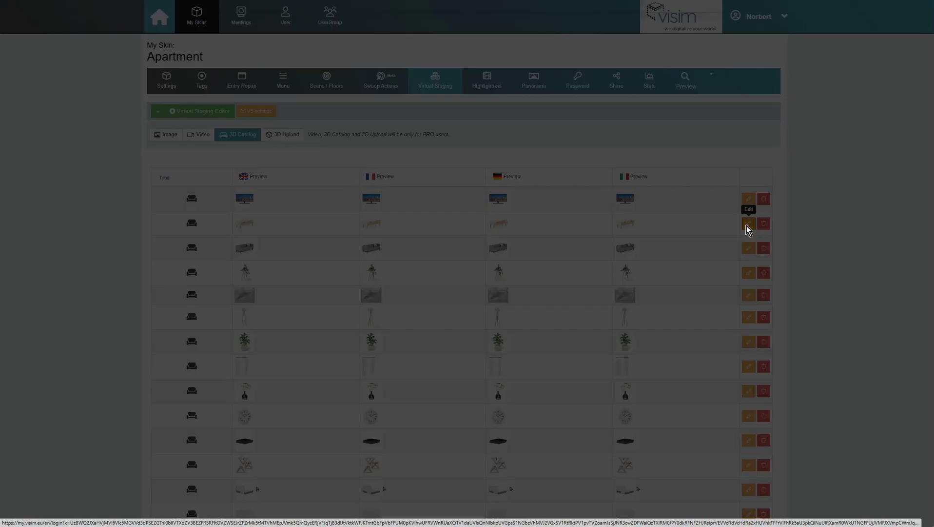